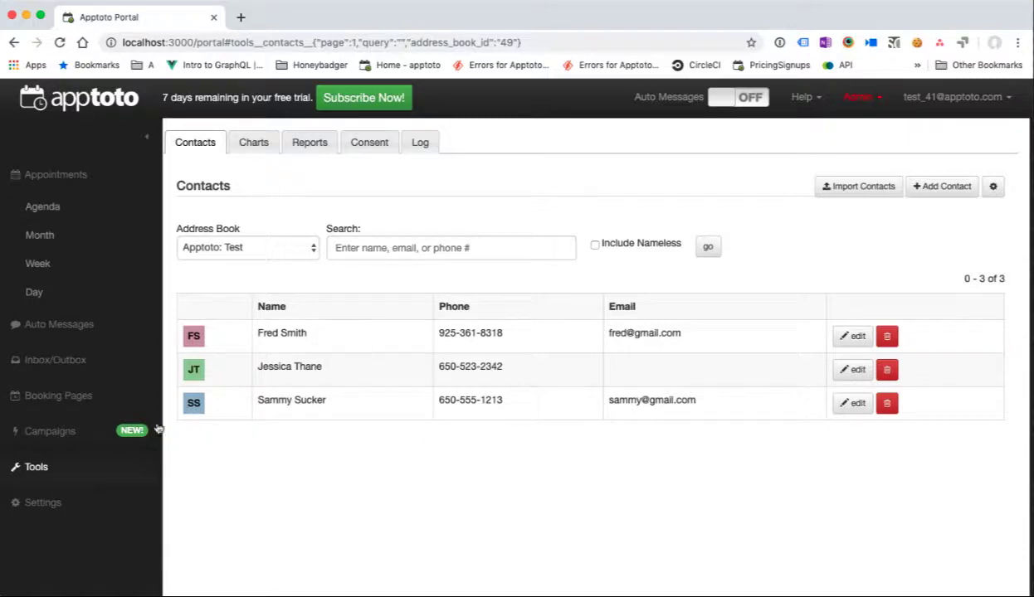
Step: Add an availability booking page on calendar Test, URL myfirstbookingpage, titled 'Book time with me now please!'
left_click(95, 407)
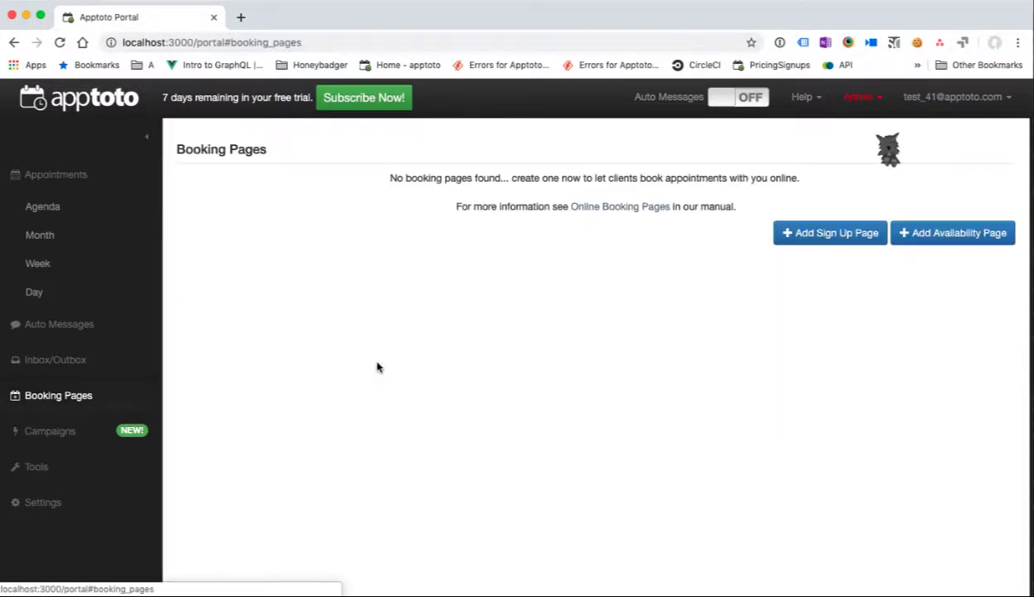
left_click(937, 239)
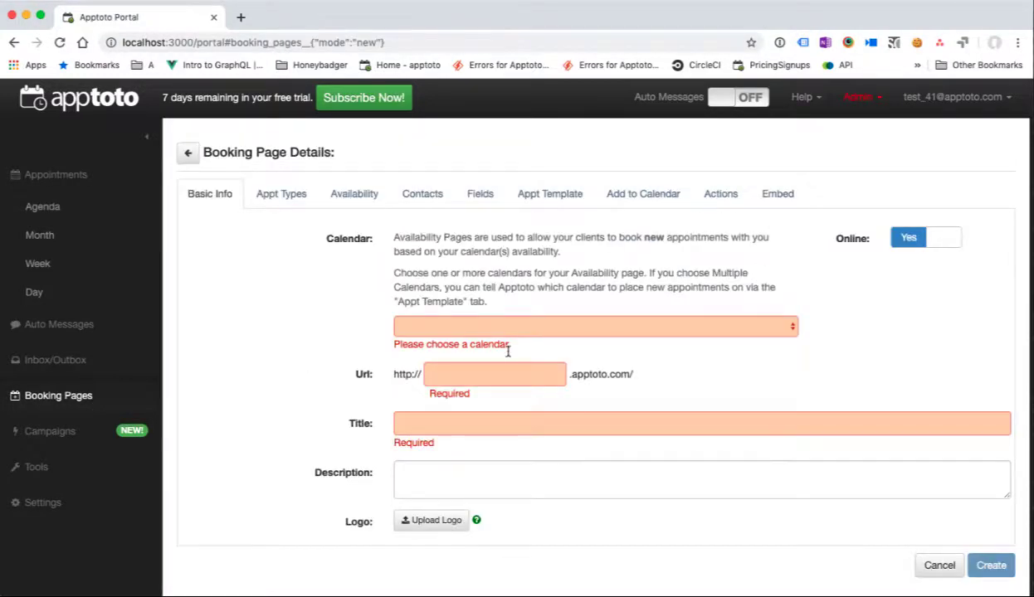
left_click(496, 327)
left_click(495, 340)
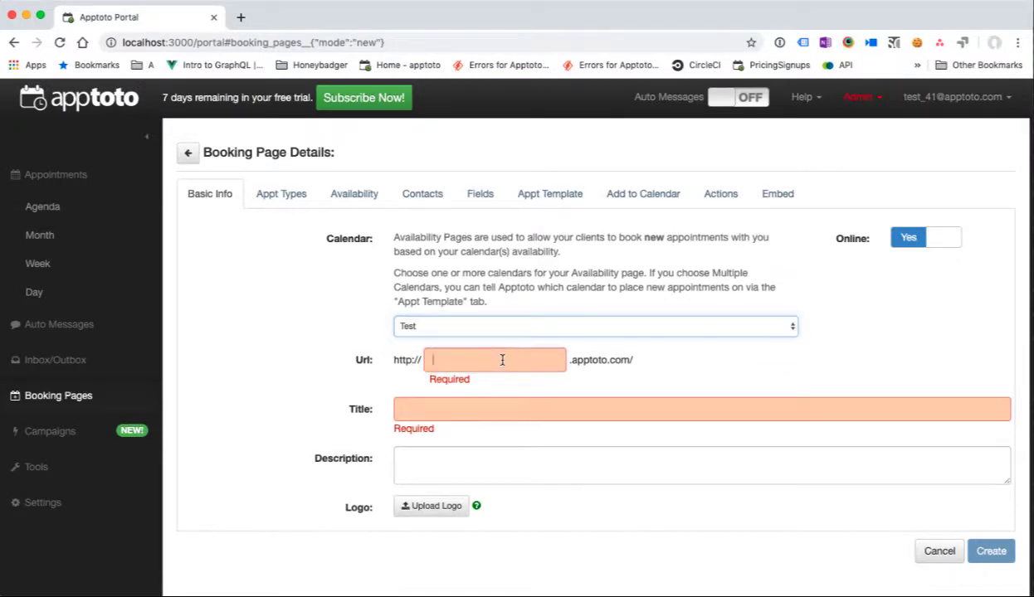
type("myfirst")
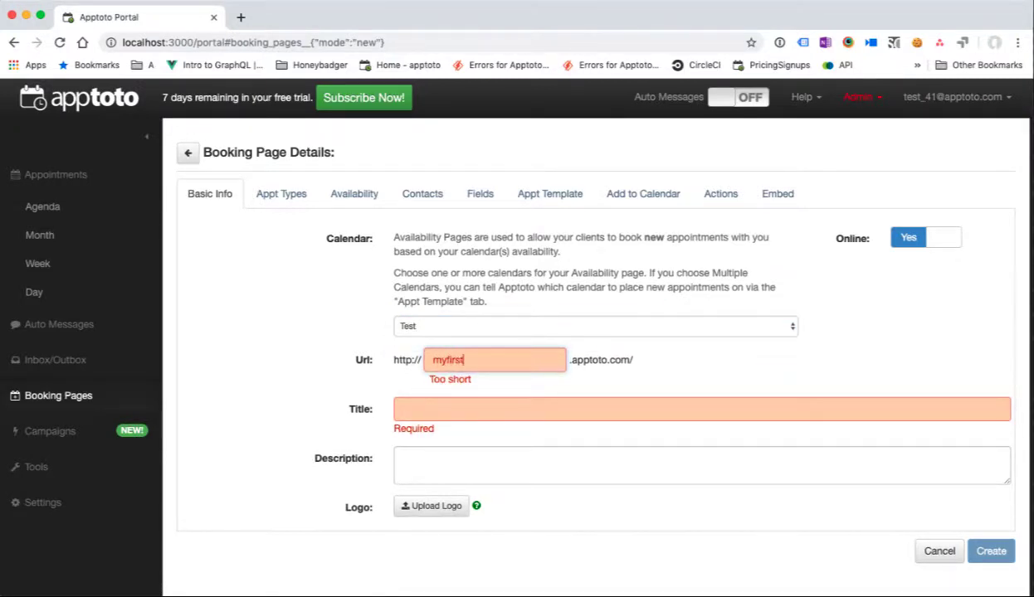
type("bookingpage")
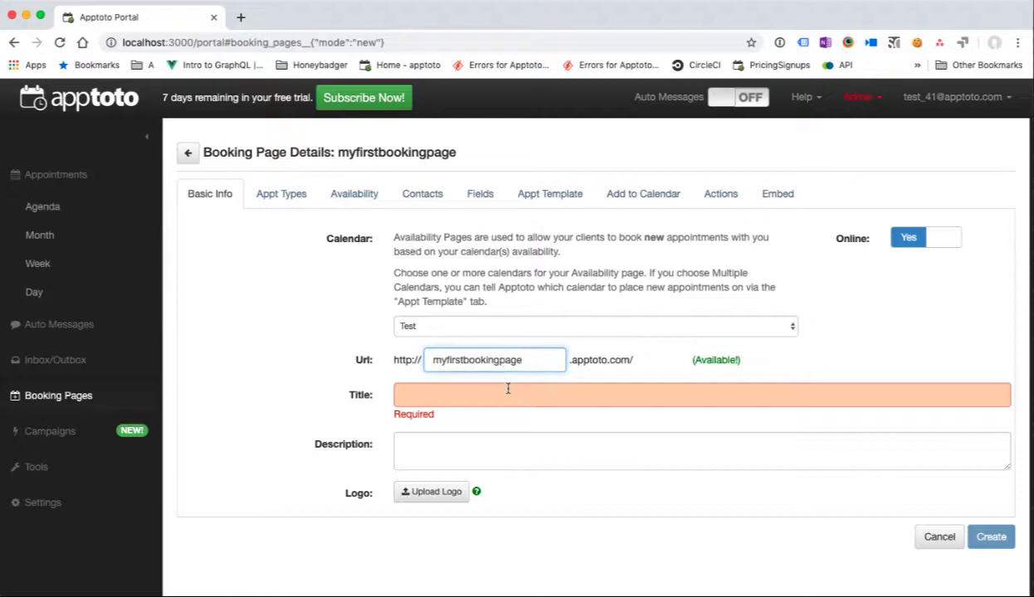
left_click(508, 389)
type("Book time with ")
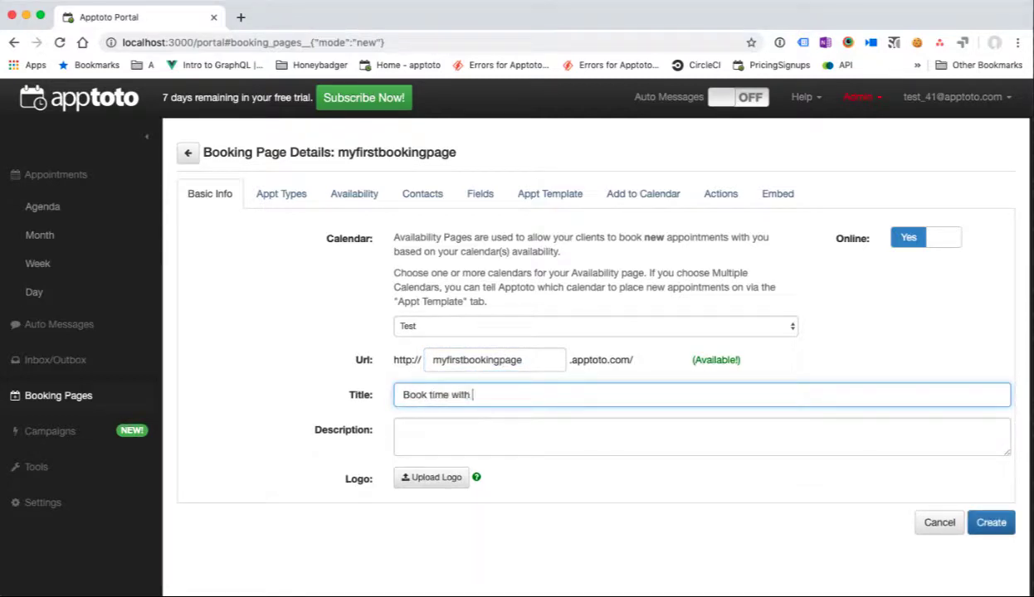
type("me now please!")
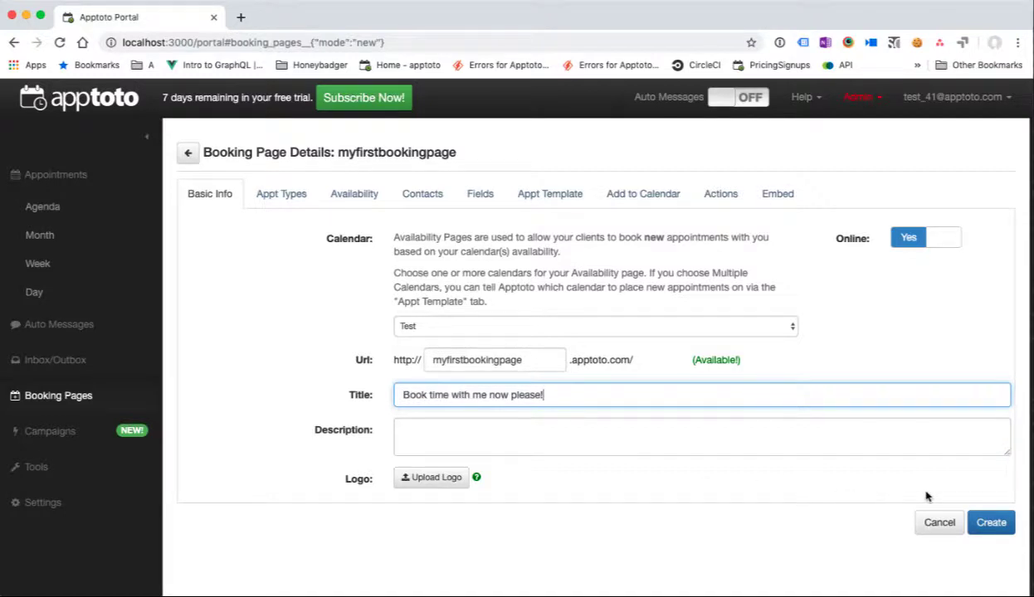
left_click(988, 521)
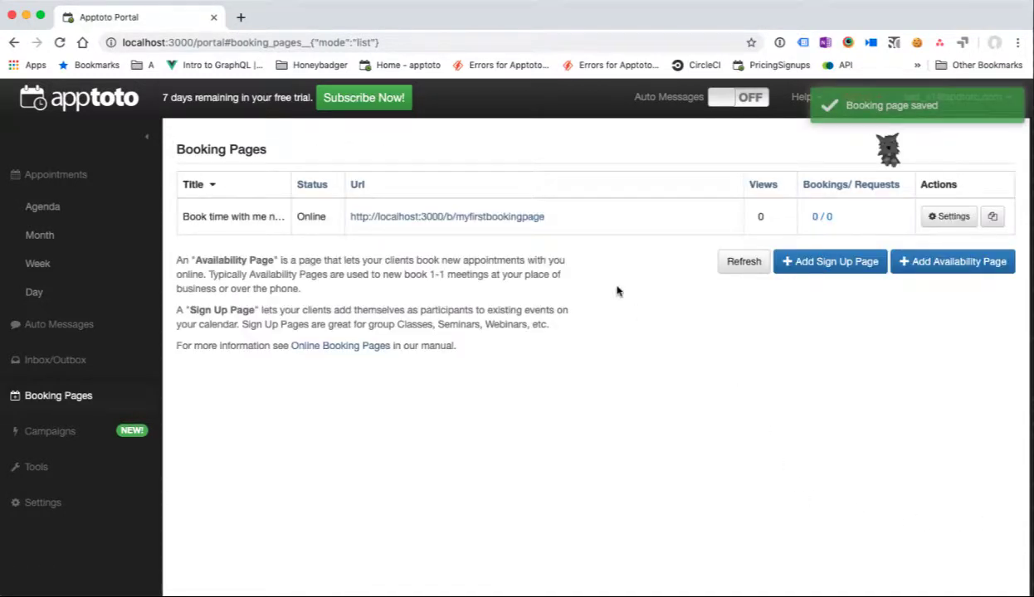
Step: Open the new booking page's public link in a new tab, then switch back to the Campaigns section
left_click(463, 215)
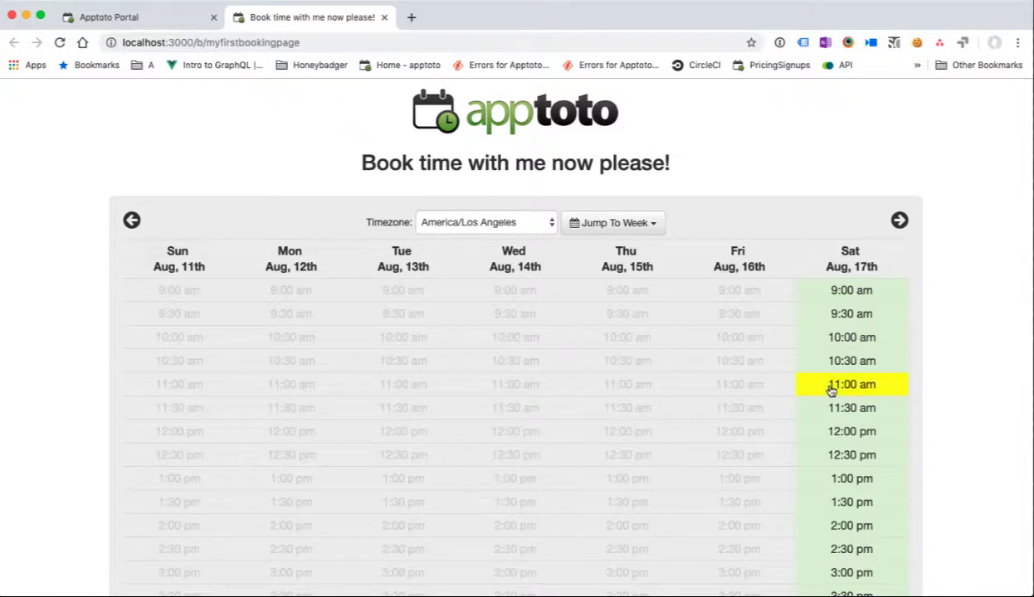
left_click(176, 23)
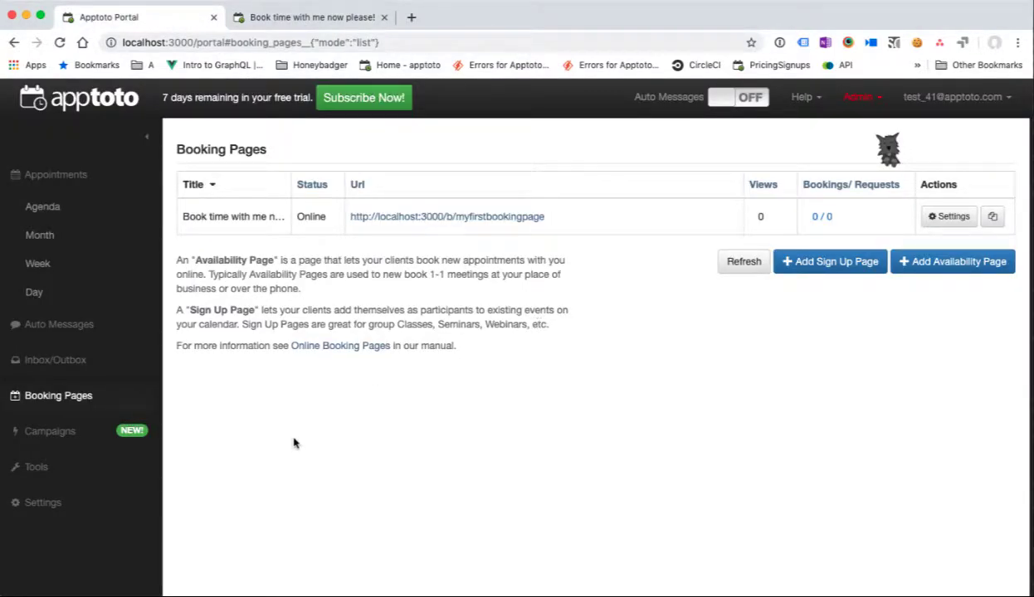
left_click(84, 434)
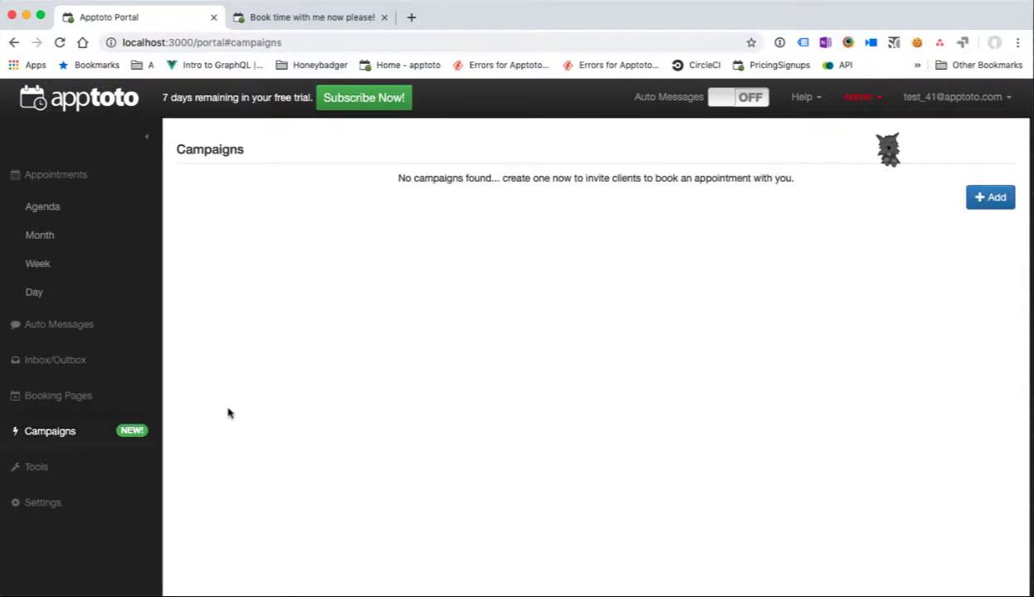
Step: Add 'My First Campaign' using address book Apptoto: Test, the new booking page and the Standard Booking Campaign template
left_click(990, 198)
left_click(520, 169)
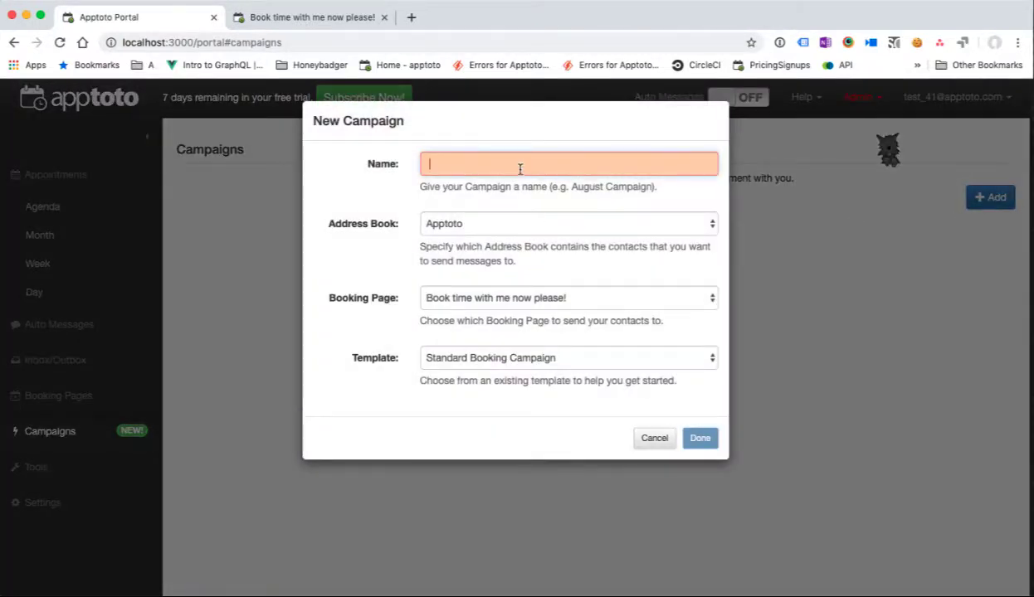
type("My Firs")
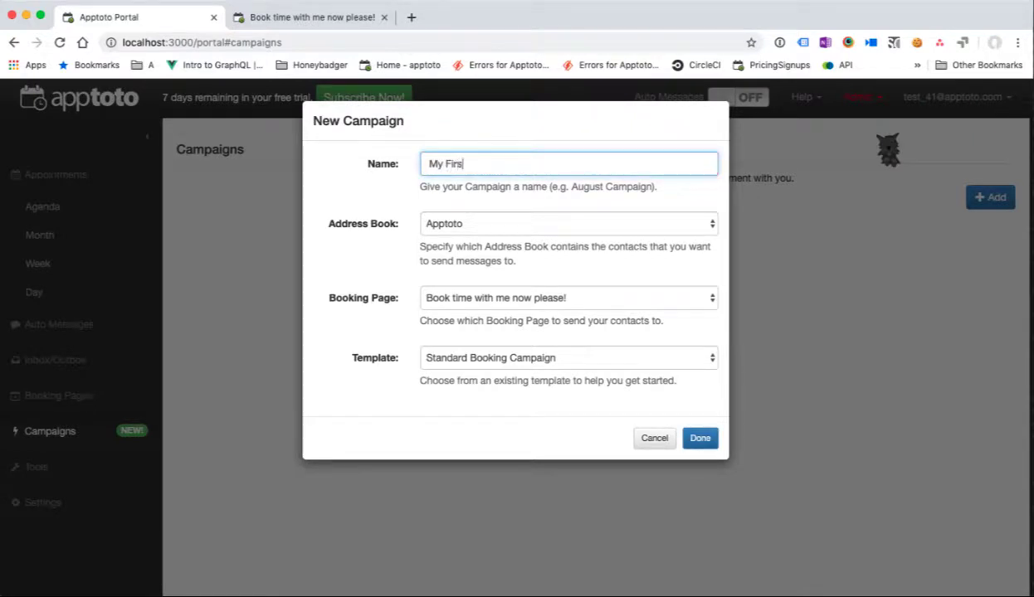
type("t Campaign")
left_click(421, 224)
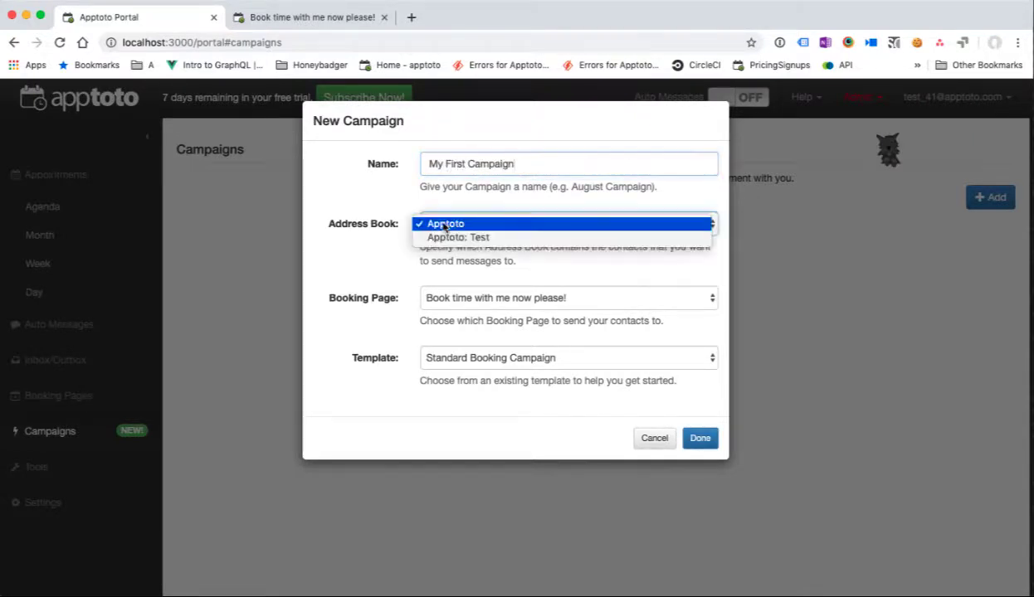
left_click(484, 241)
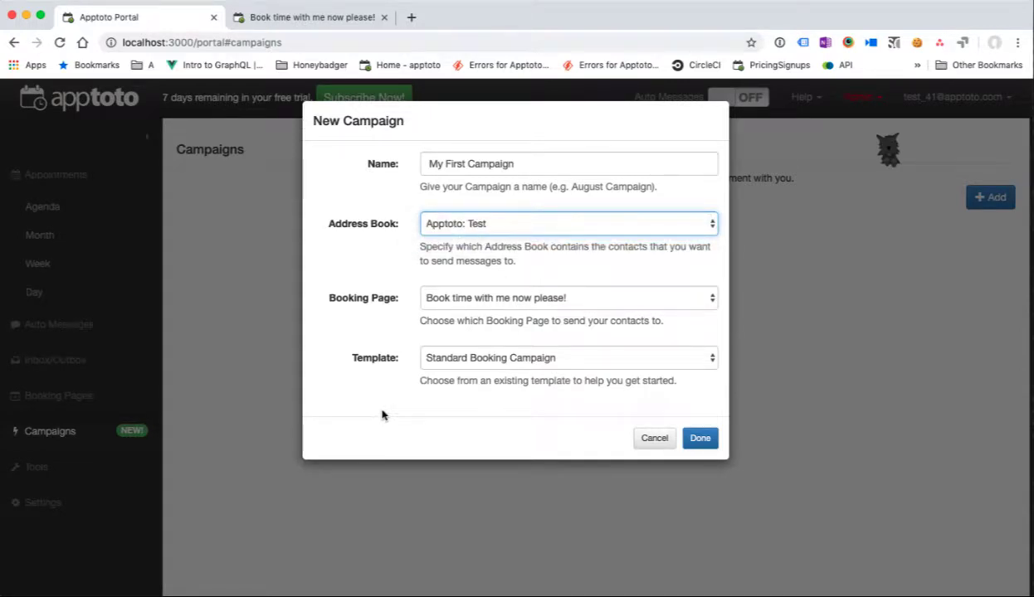
left_click(462, 297)
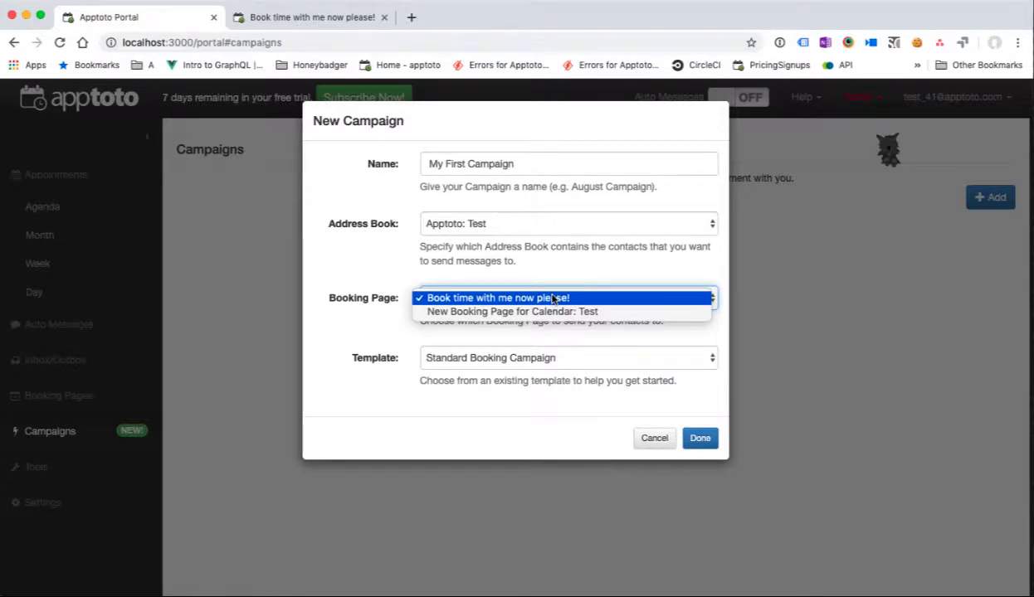
left_click(553, 298)
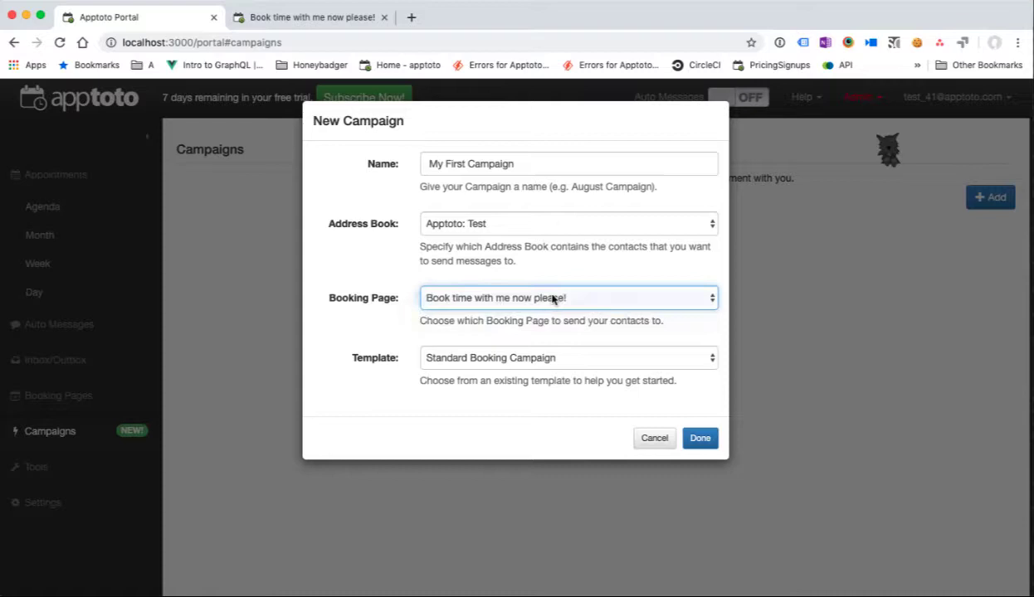
left_click(524, 361)
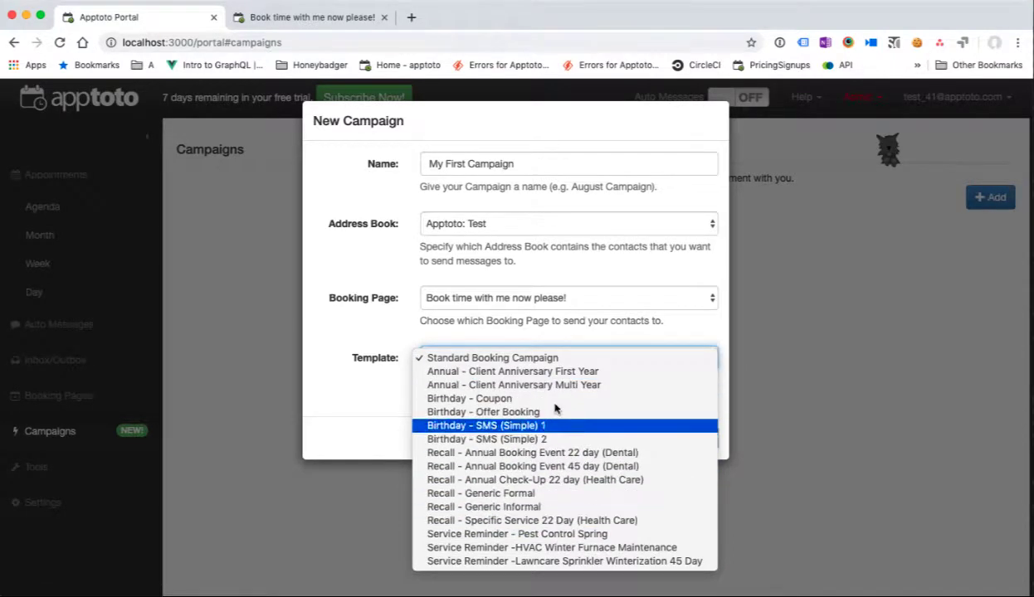
left_click(544, 358)
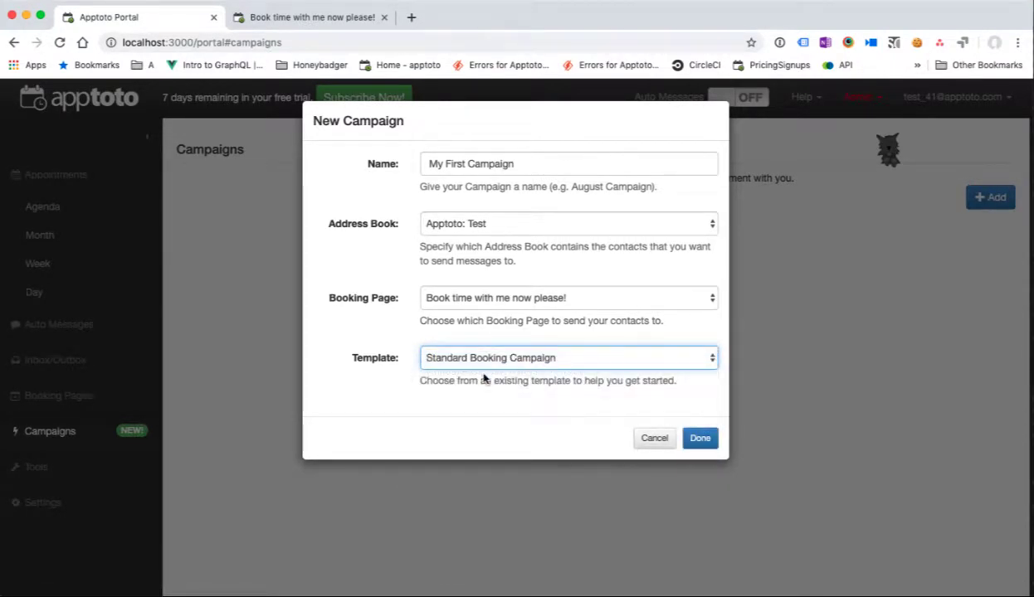
left_click(701, 440)
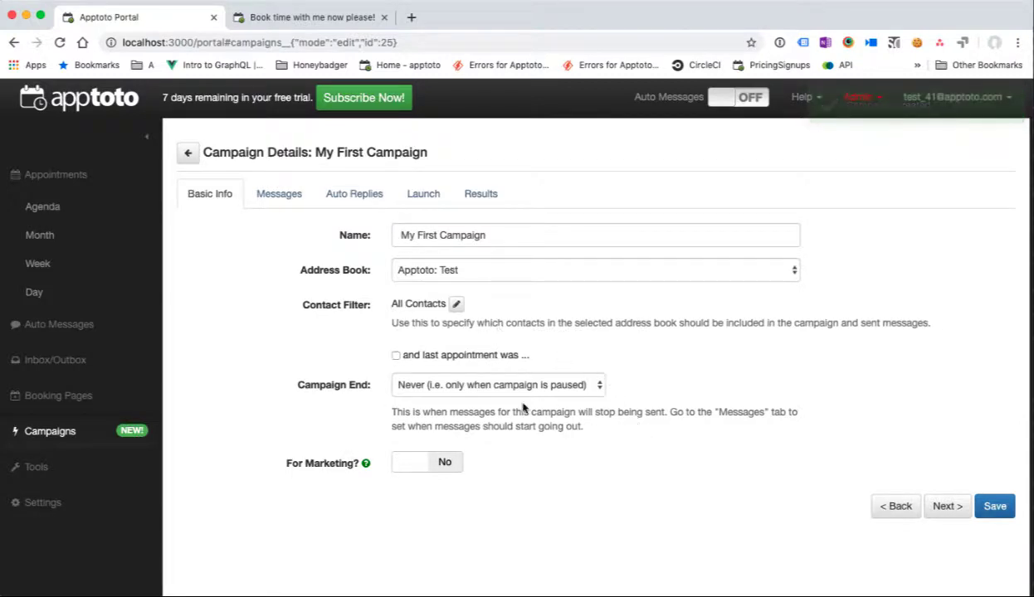
Step: Show the campaign's Messages tab and scroll through the day 0, 3 and 6 SMS and emails
left_click(280, 197)
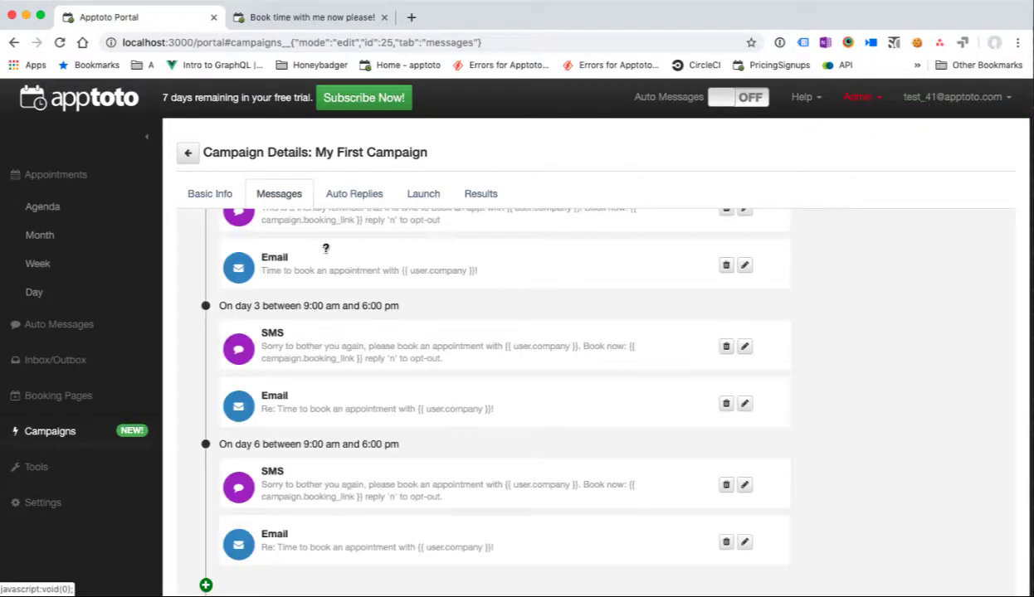
scroll(346, 295, "up", 3)
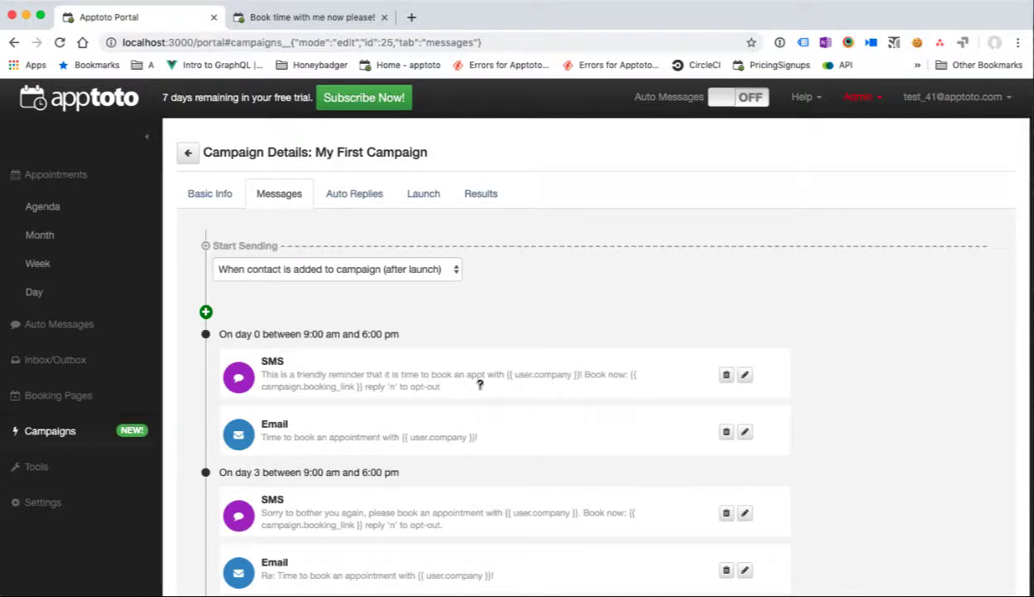
scroll(515, 415, "down", 1)
scroll(521, 423, "down", 3)
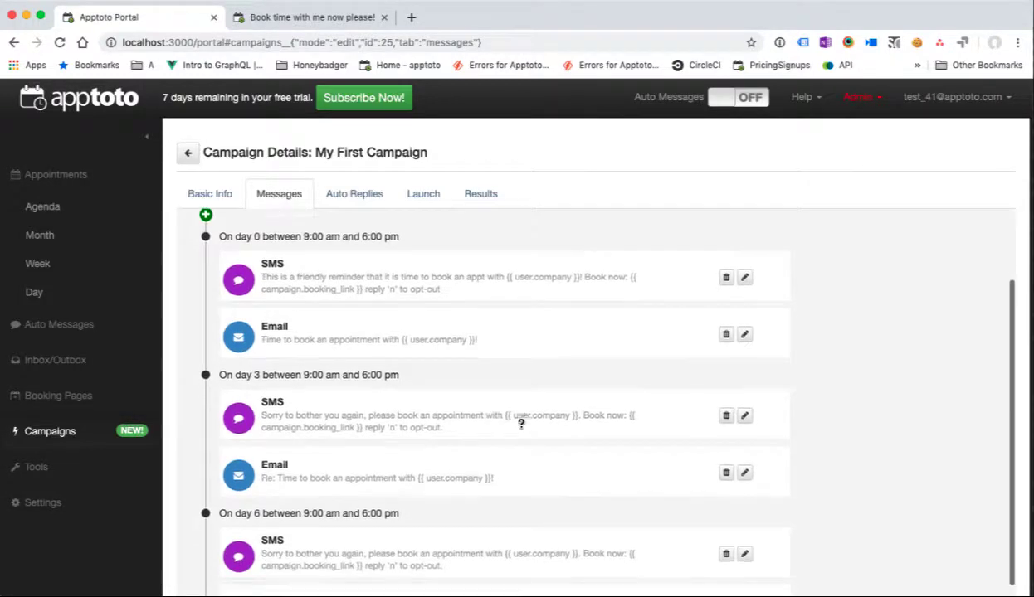
scroll(517, 419, "down", 1)
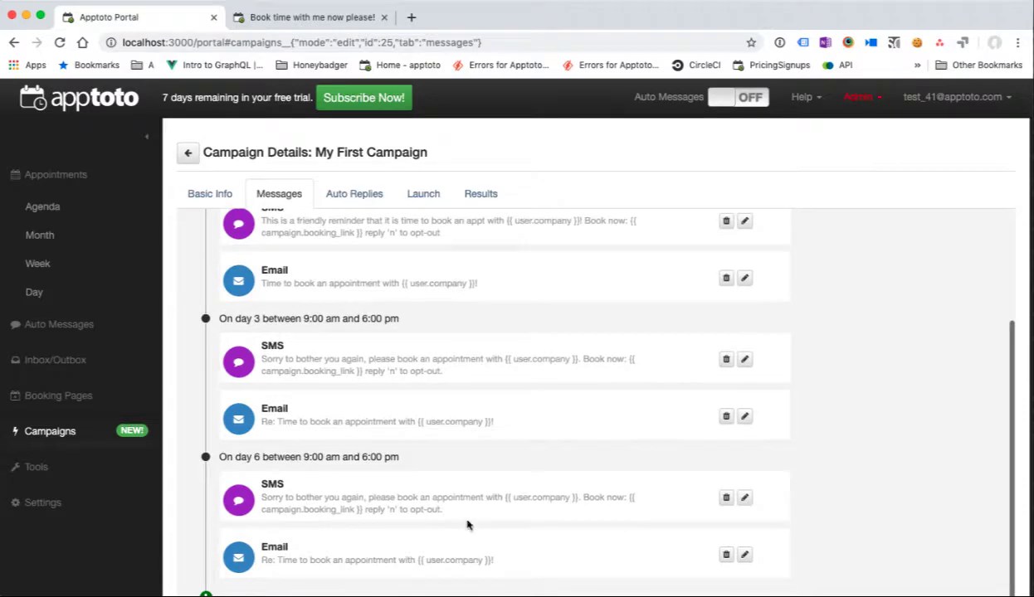
scroll(448, 501, "up", 1)
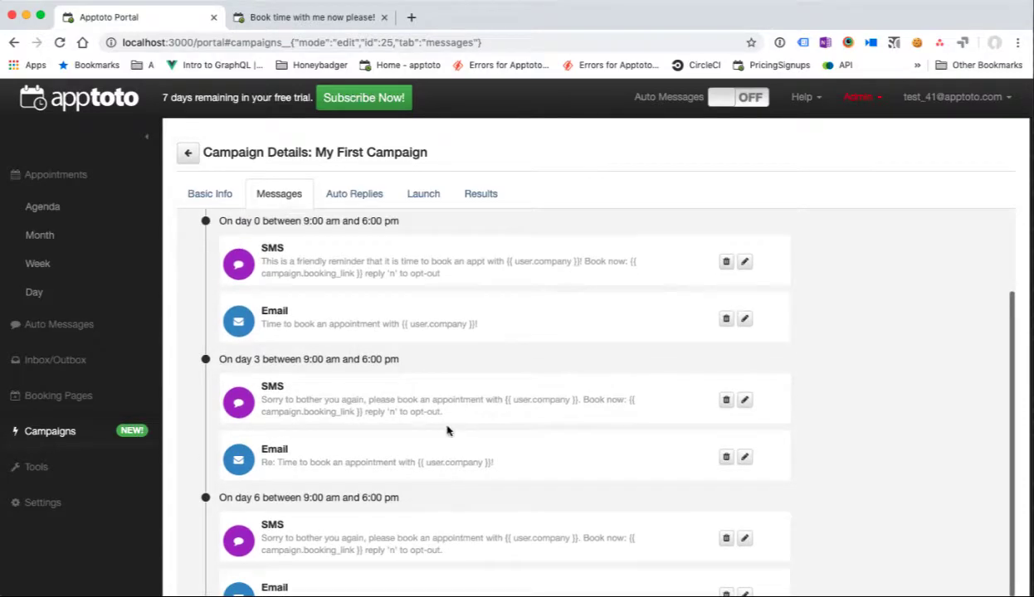
scroll(487, 518, "down", 1)
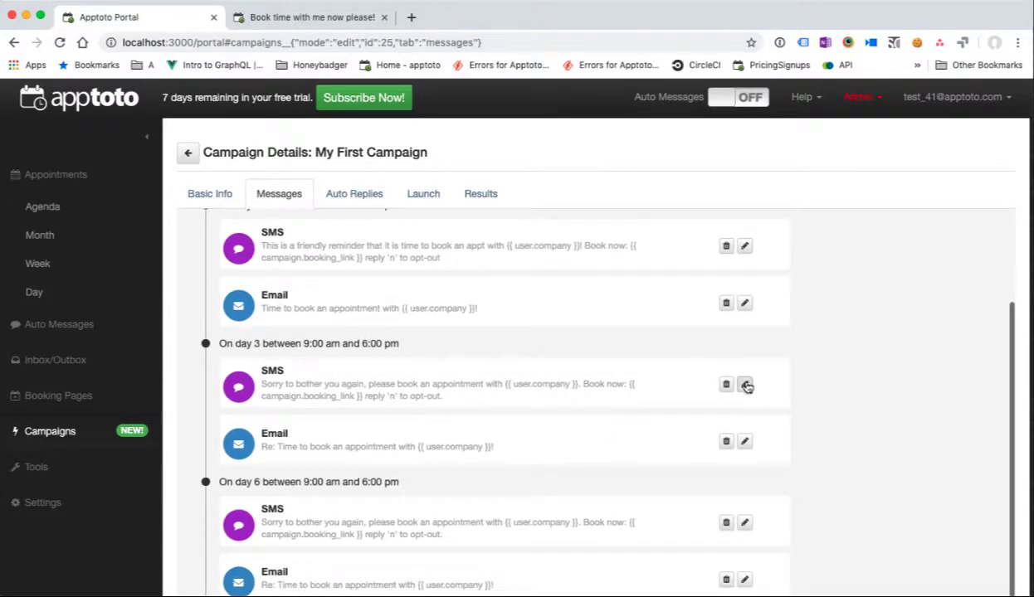
Step: Inspect the day 3 SMS and its insertable fields, then close it unchanged
left_click(744, 385)
left_click(378, 311)
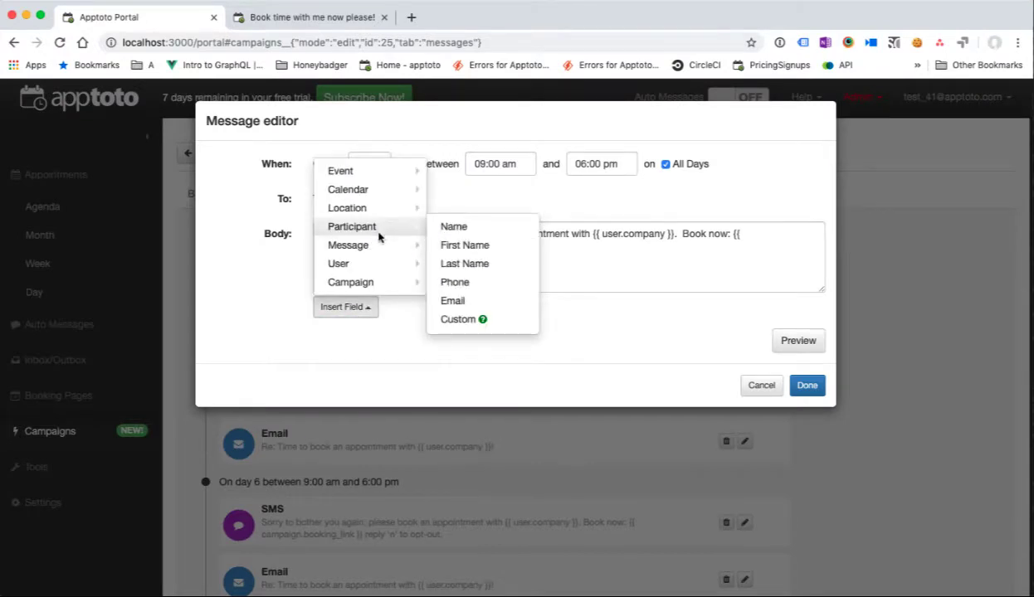
left_click(584, 261)
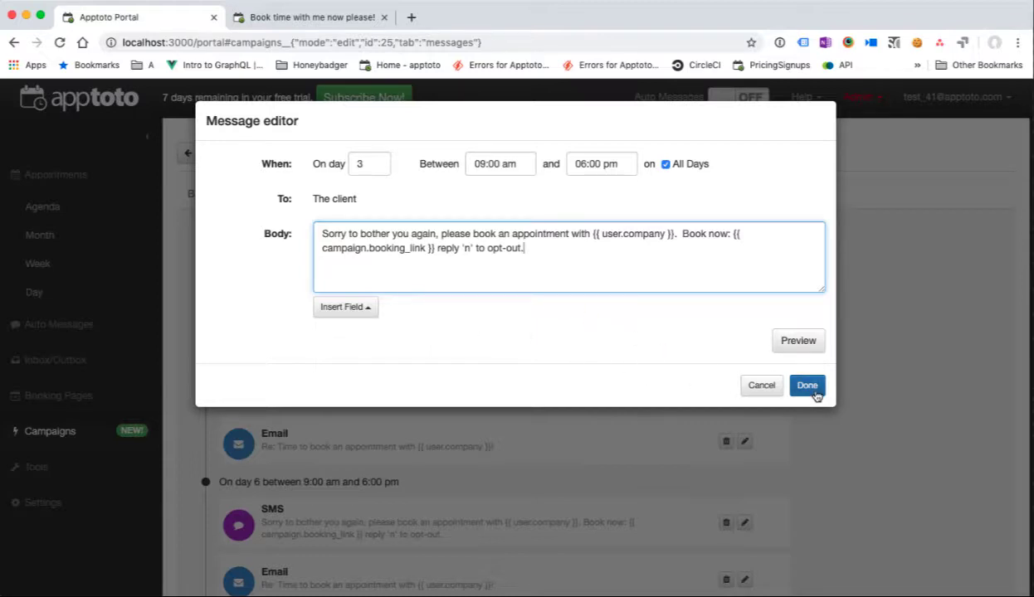
left_click(807, 386)
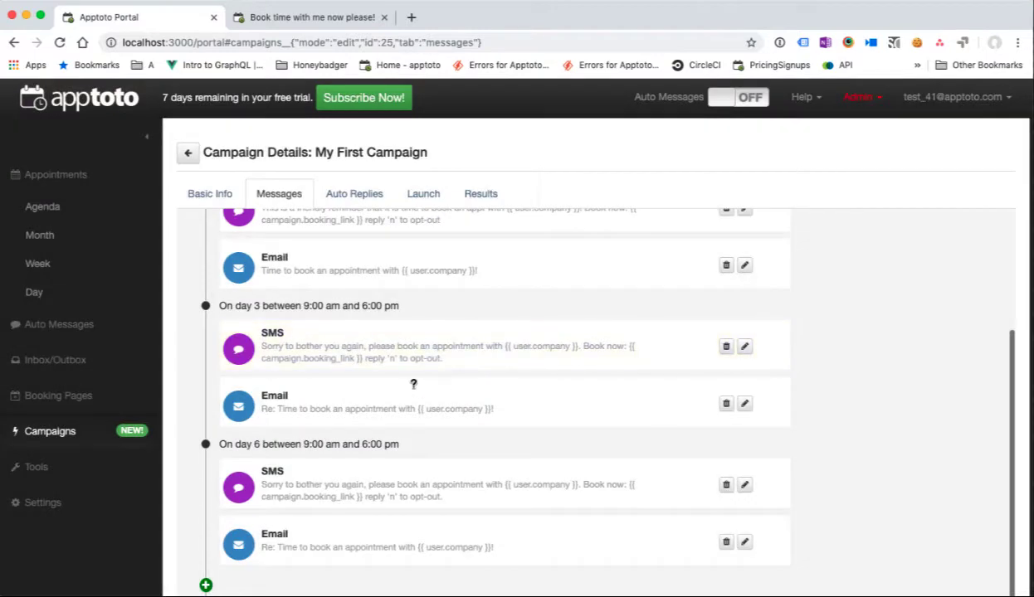
scroll(404, 377, "up", 3)
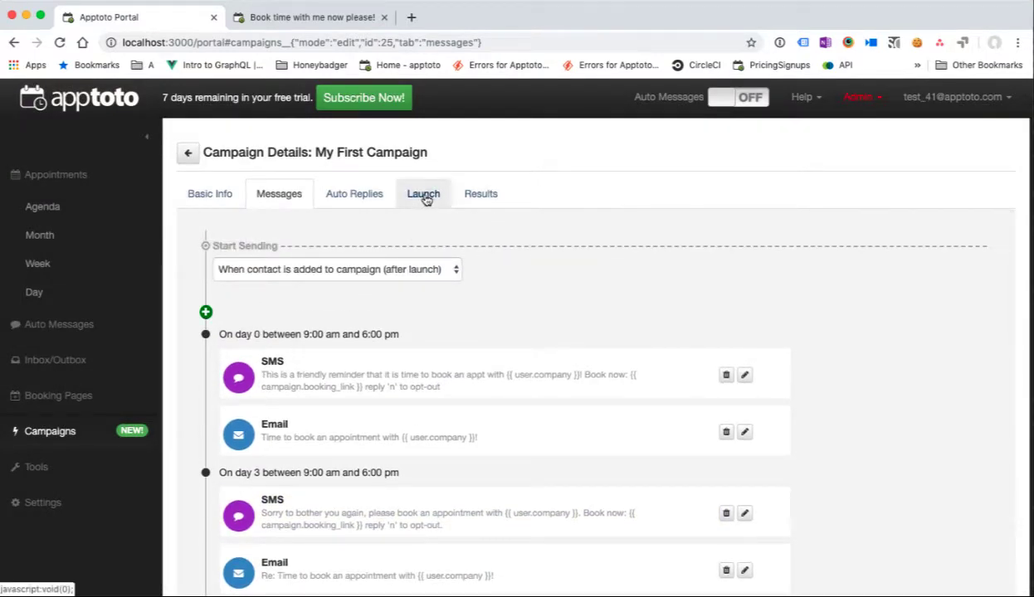
Step: Preview the campaign from the Launch step and view its three targeted contacts in Results
left_click(419, 196)
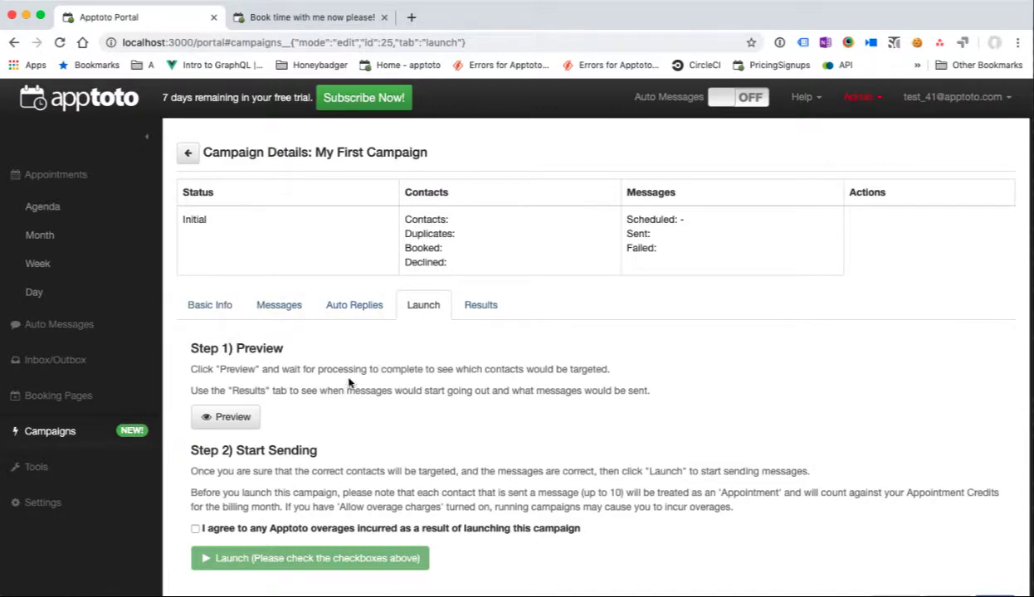
left_click(251, 428)
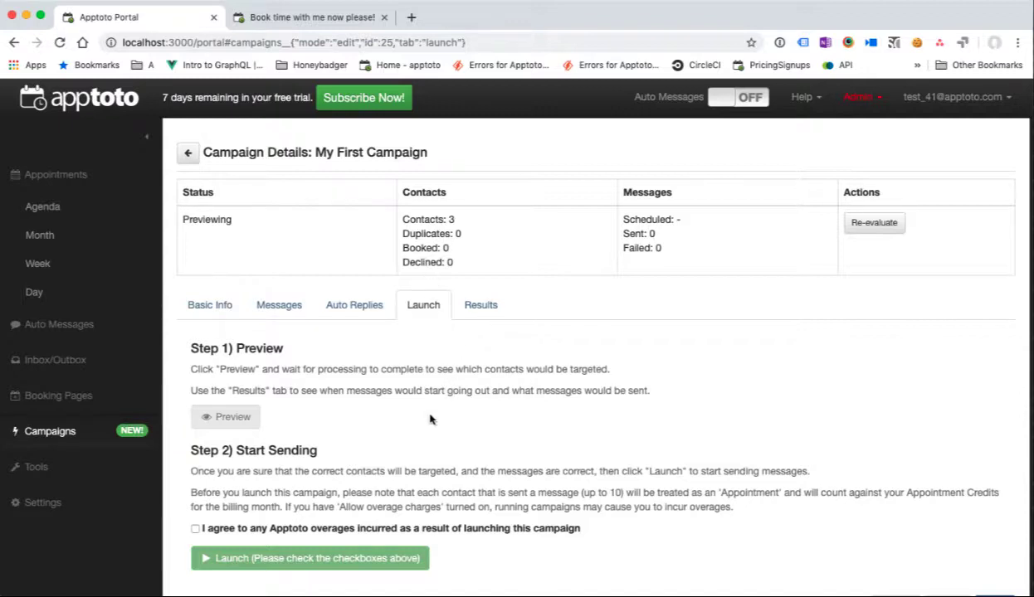
left_click(482, 306)
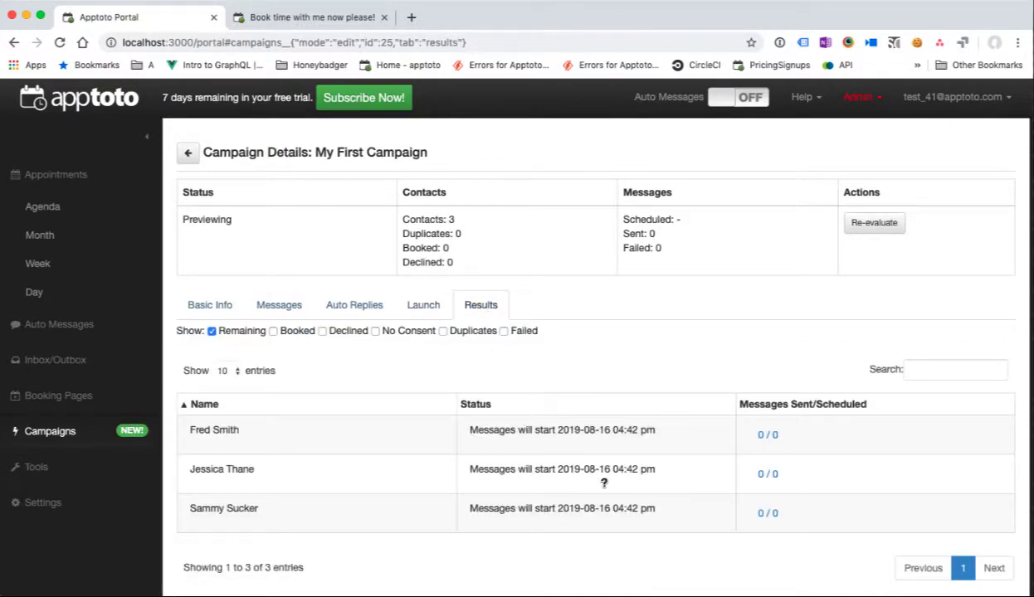
Step: Check the first contact's scheduled message preview, then return to the Launch step
left_click(766, 437)
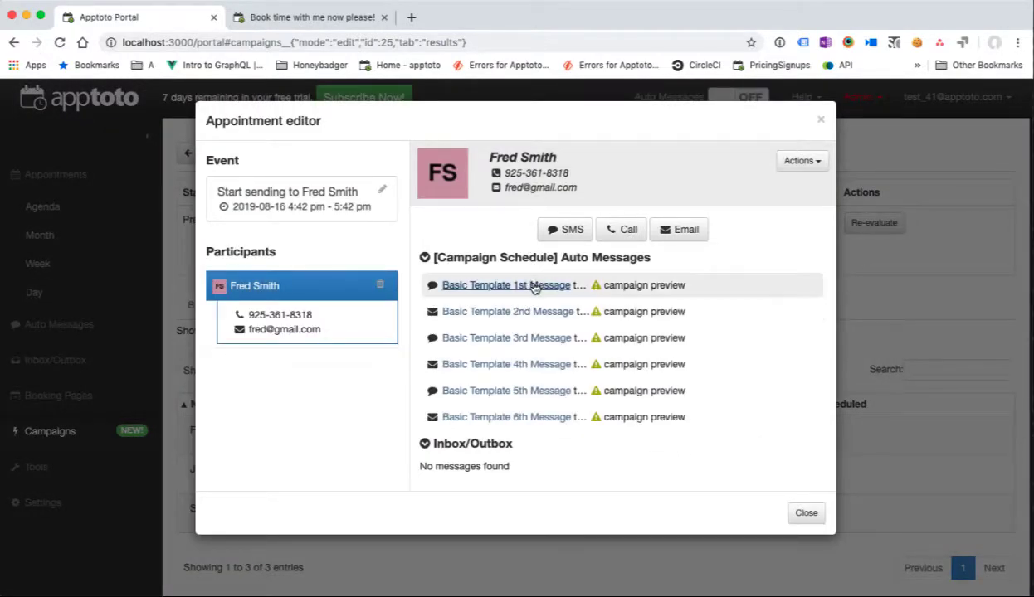
left_click(534, 285)
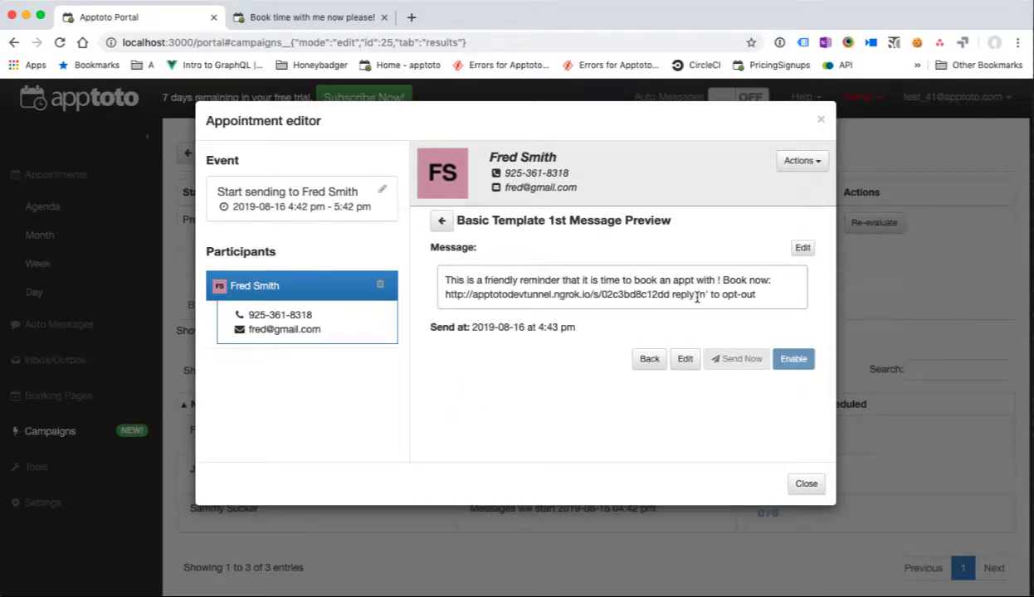
left_click(801, 484)
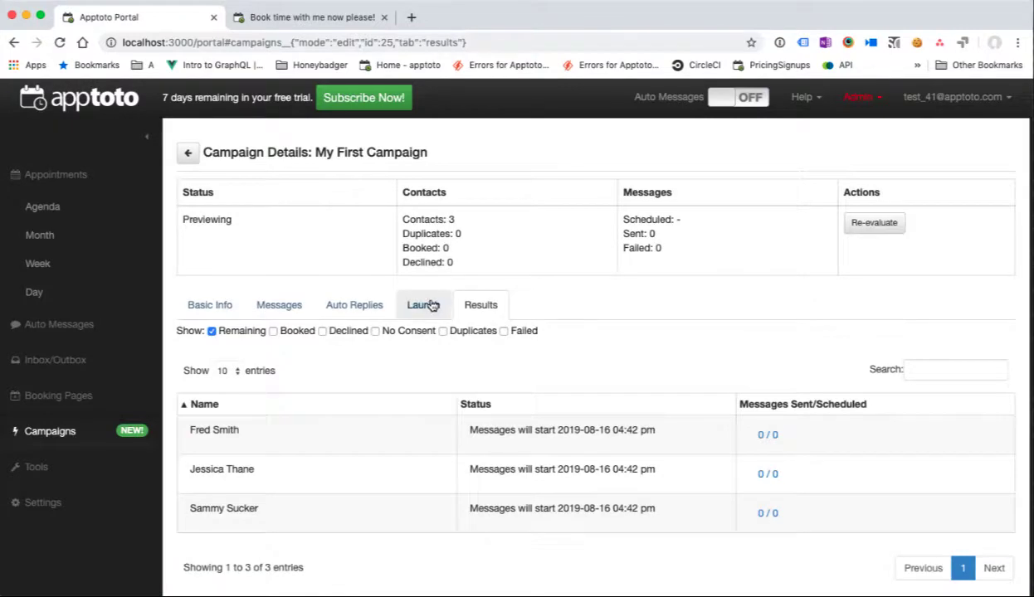
left_click(423, 305)
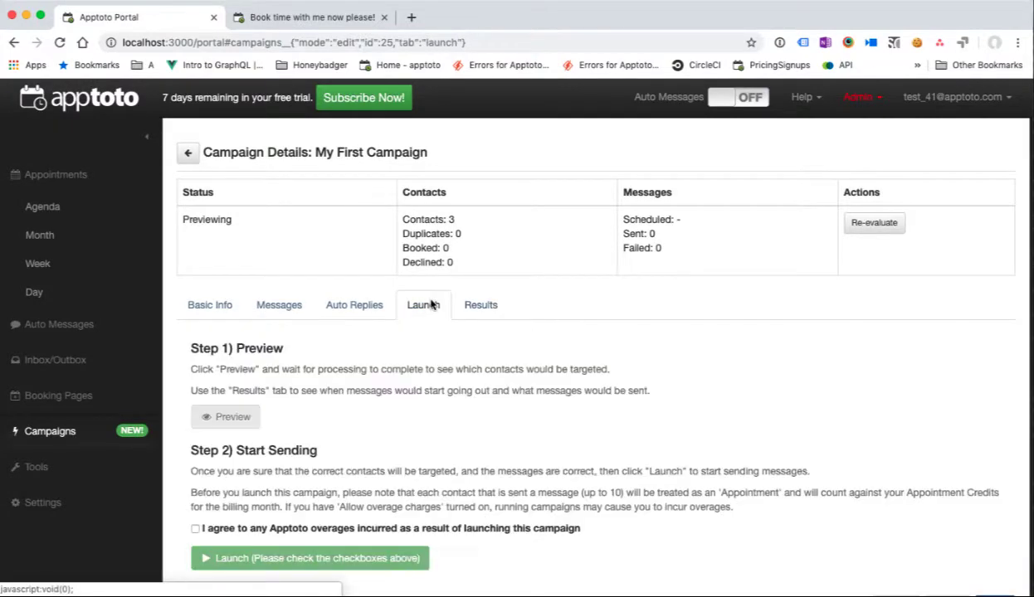
Step: Accept the overage terms, launch the campaign so it is Running, and view its Results
left_click(196, 530)
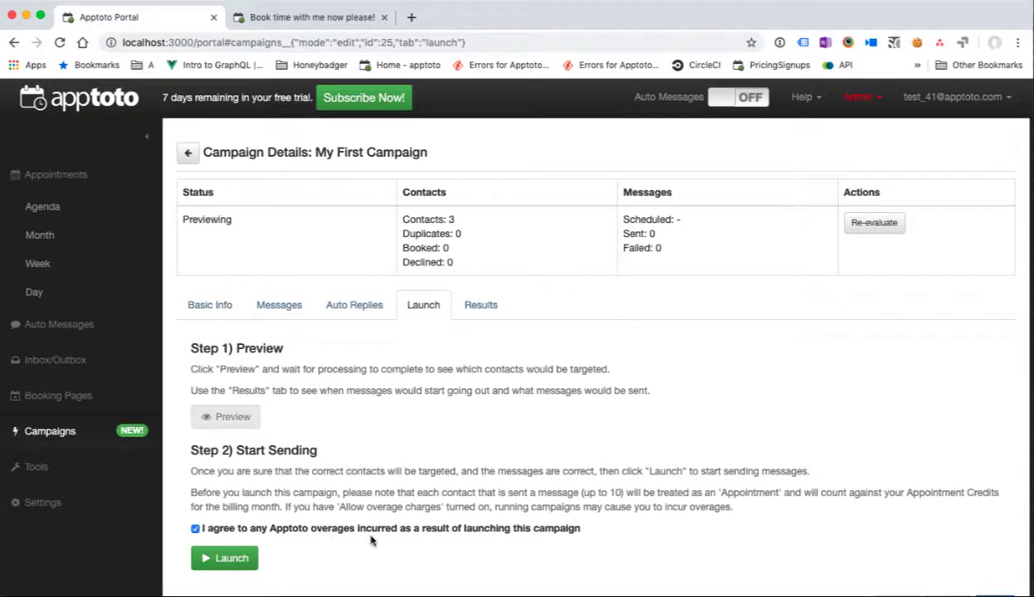
left_click(231, 558)
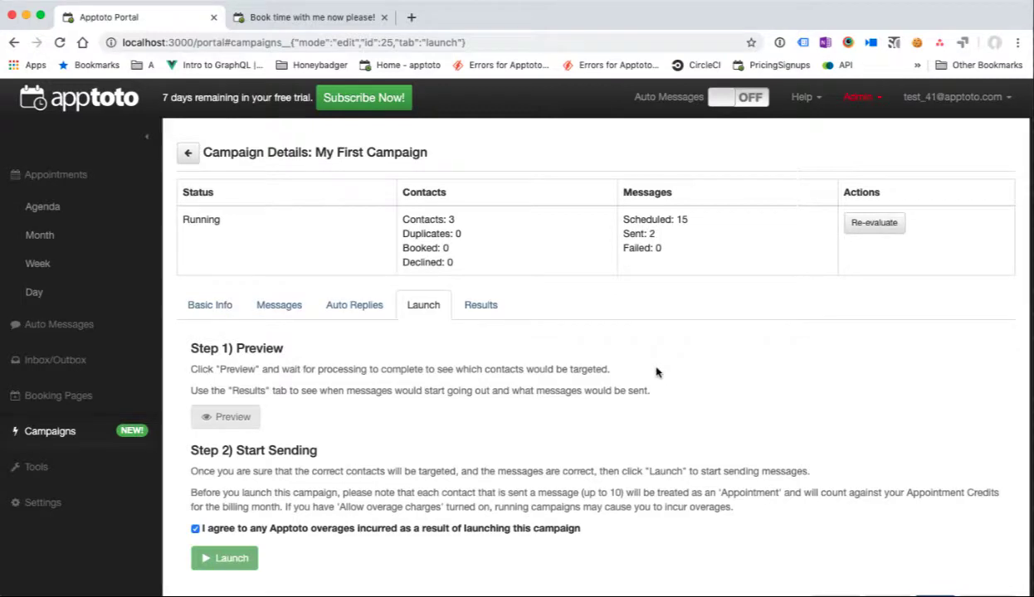
left_click(491, 309)
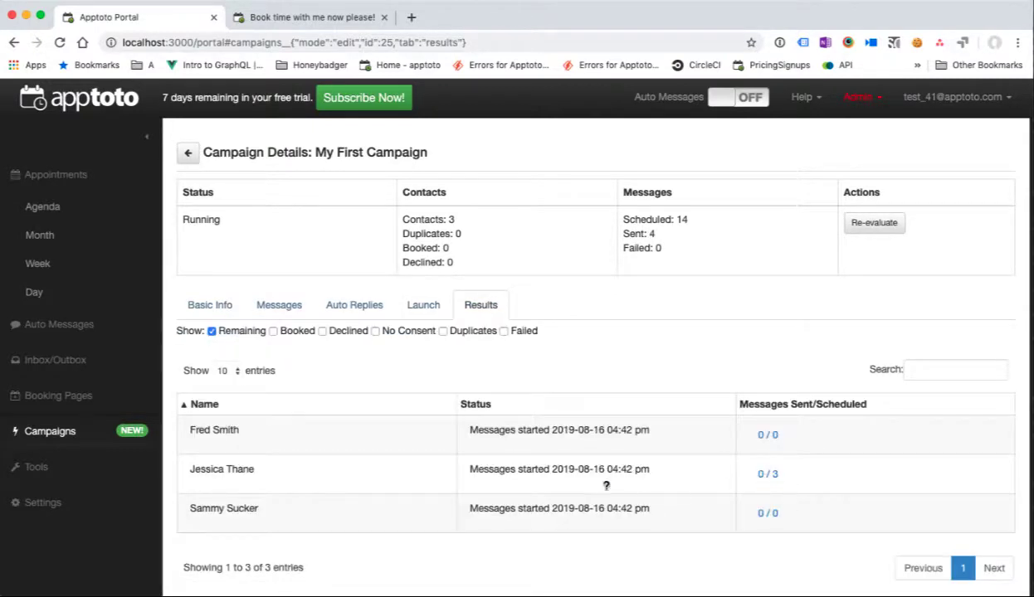
Step: Select the booking link in the first contact's sent reminder email and open a new browser tab
left_click(770, 436)
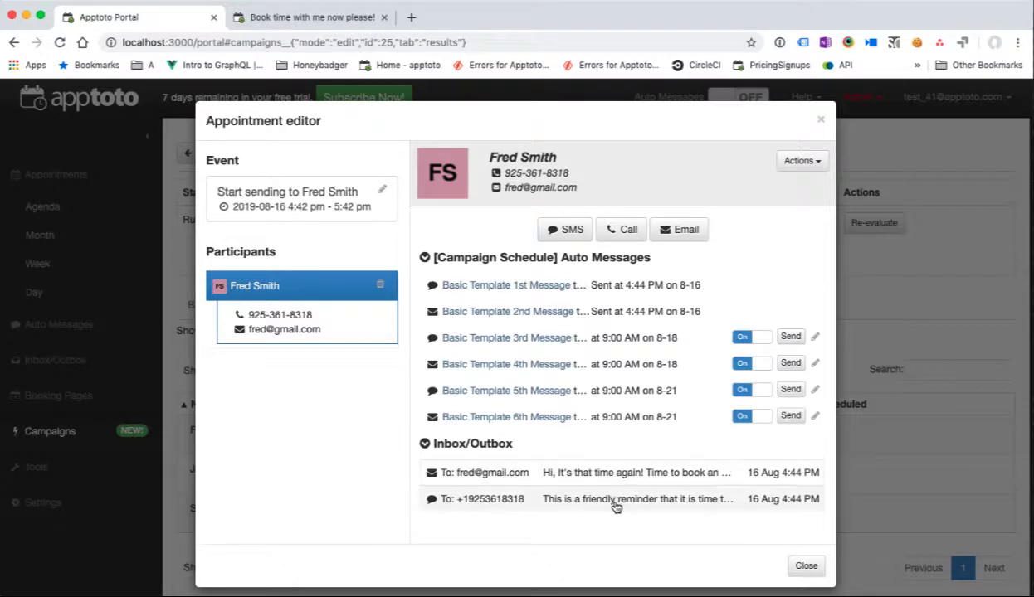
left_click(609, 469)
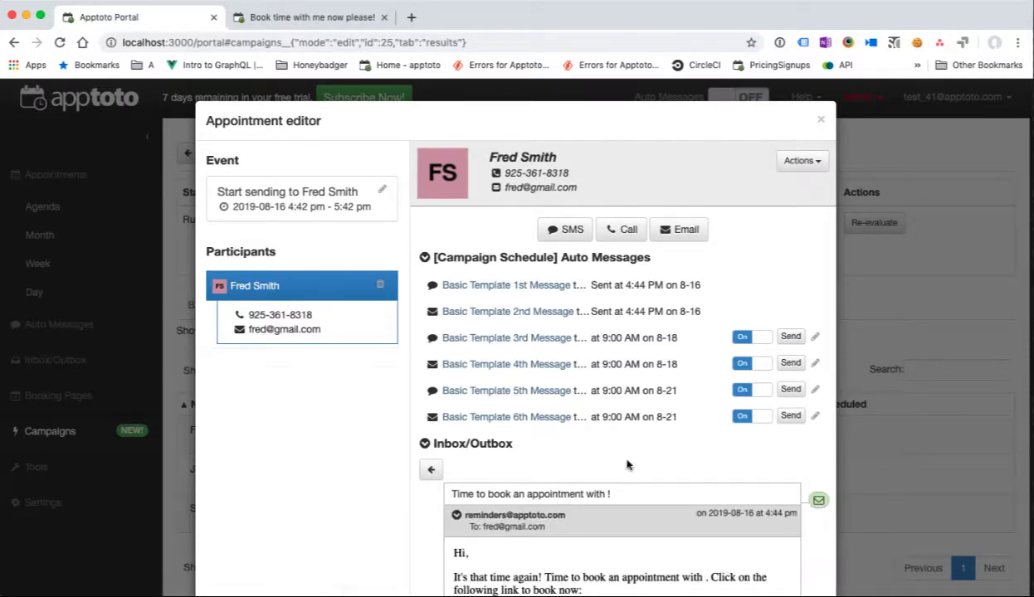
scroll(626, 465, "down", 3)
left_click_drag(686, 390, 448, 392)
key("super+c")
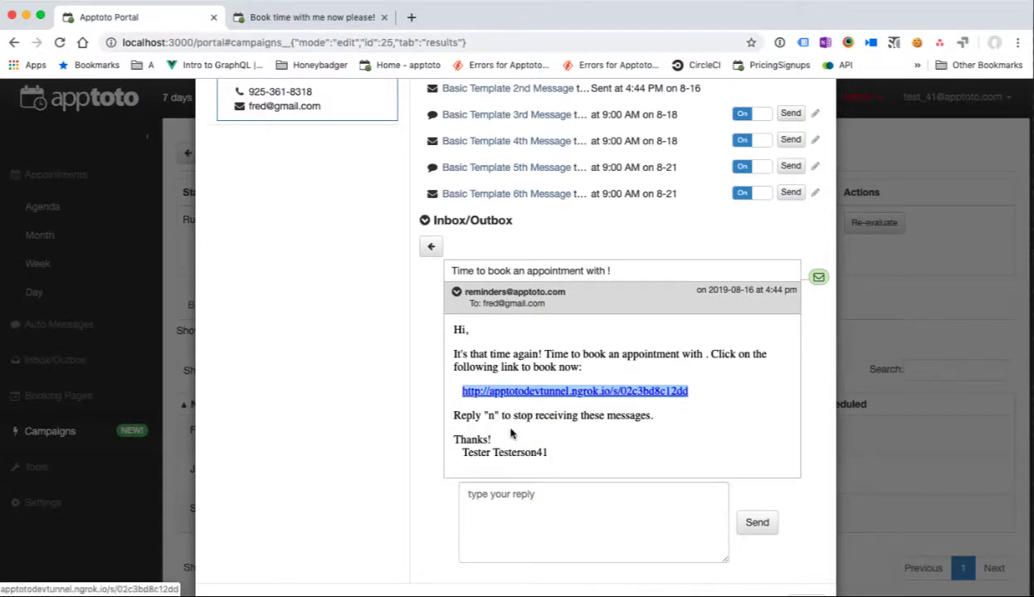
left_click(410, 17)
Step: Book the Saturday, August 17, 10:30 AM slot through the pasted booking link, then return to the portal
key("super+v")
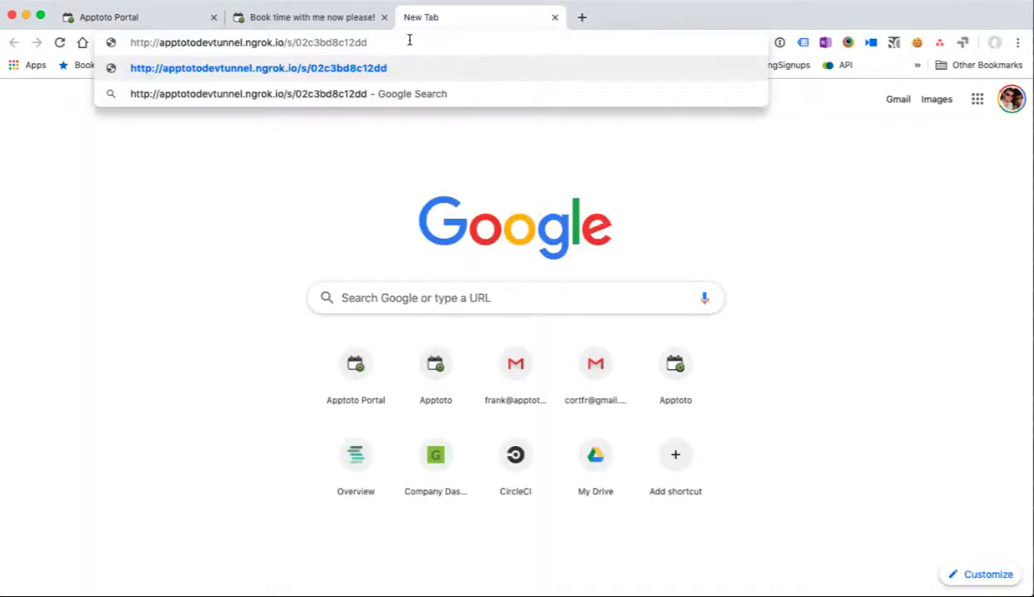
key("Return")
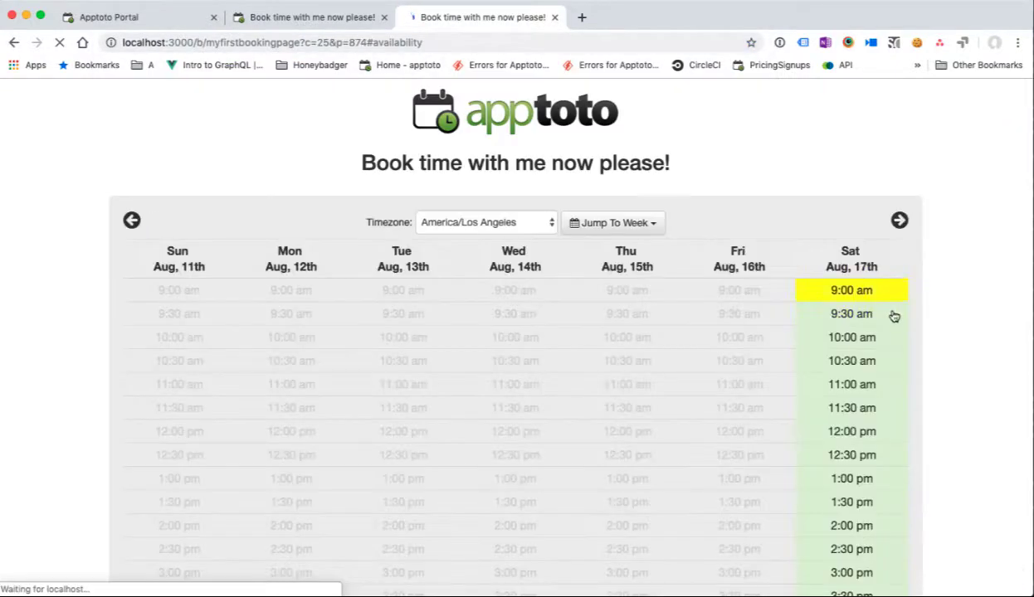
left_click(870, 361)
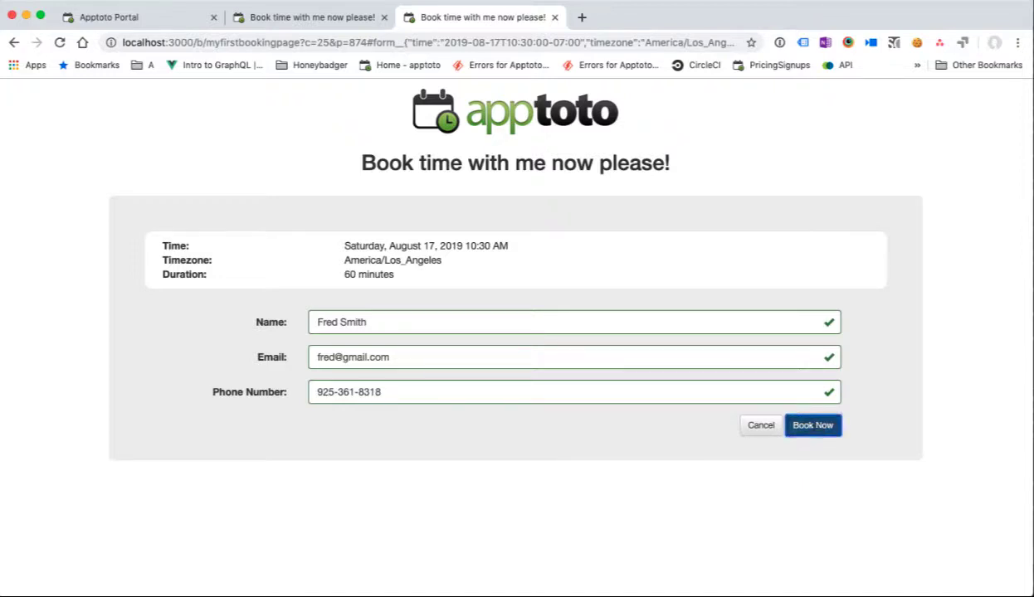
left_click(812, 425)
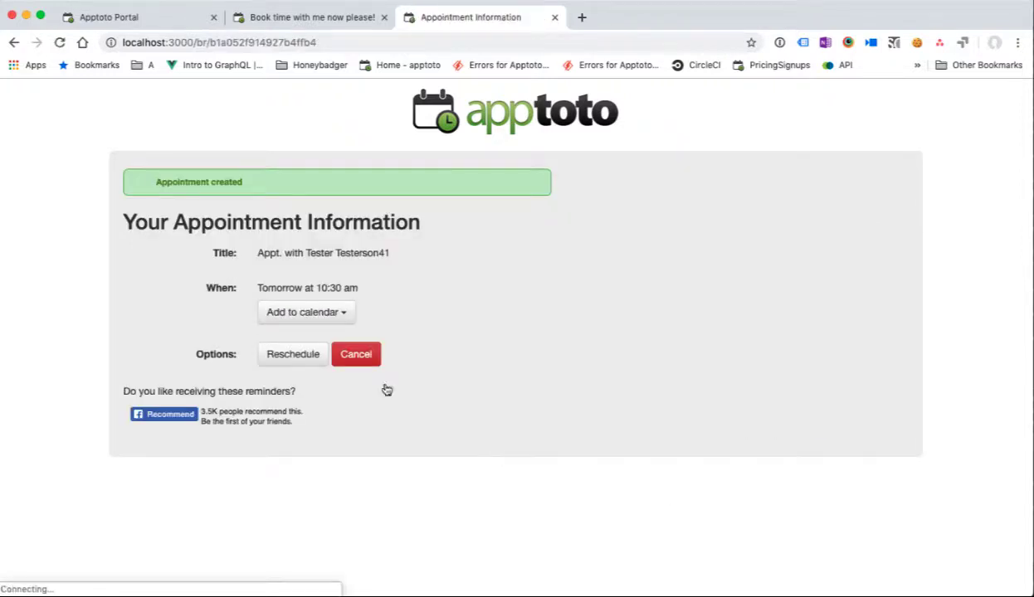
left_click(145, 18)
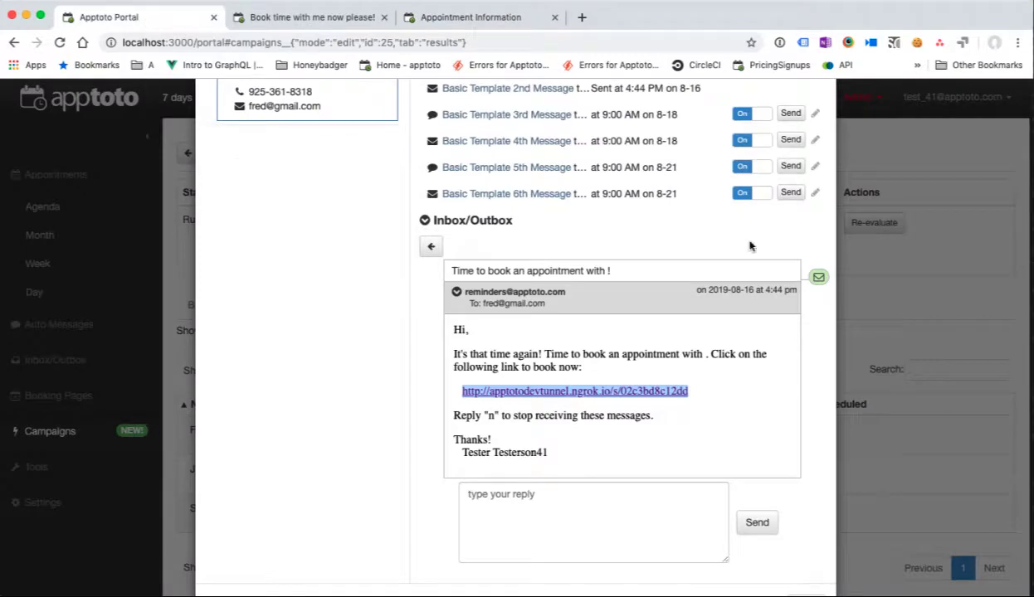
Step: Re-evaluate the campaign, show booked contacts in Results (1 of 3 booked), then return to Campaigns
scroll(863, 214, "up", 3)
left_click(821, 120)
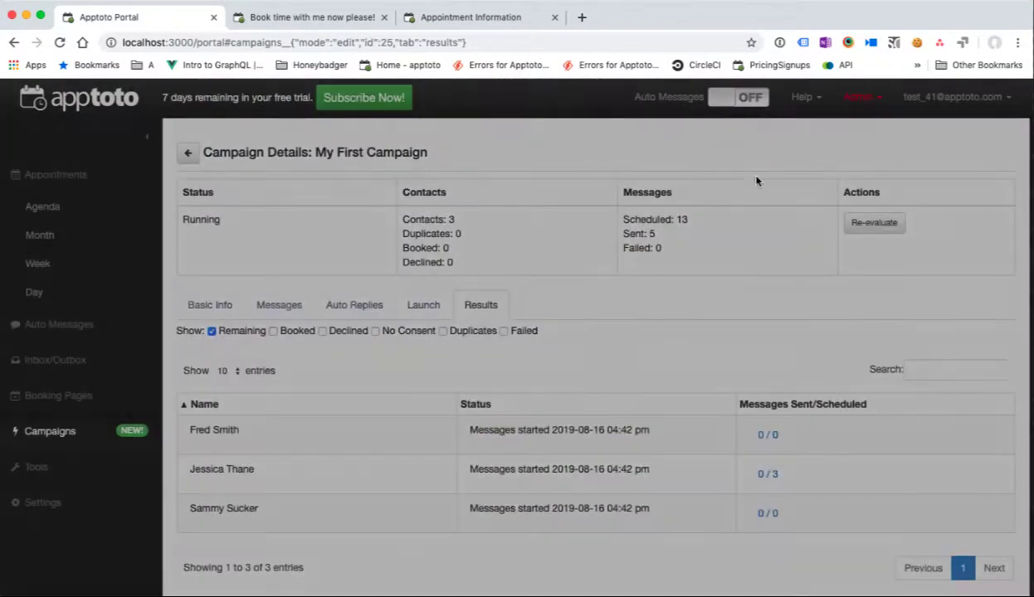
left_click(415, 304)
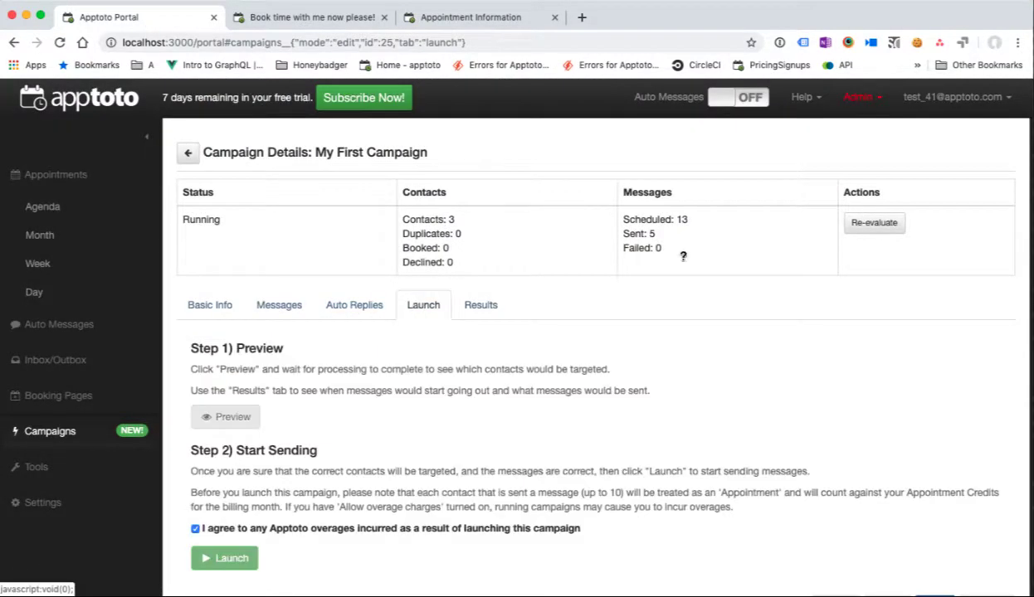
left_click(875, 224)
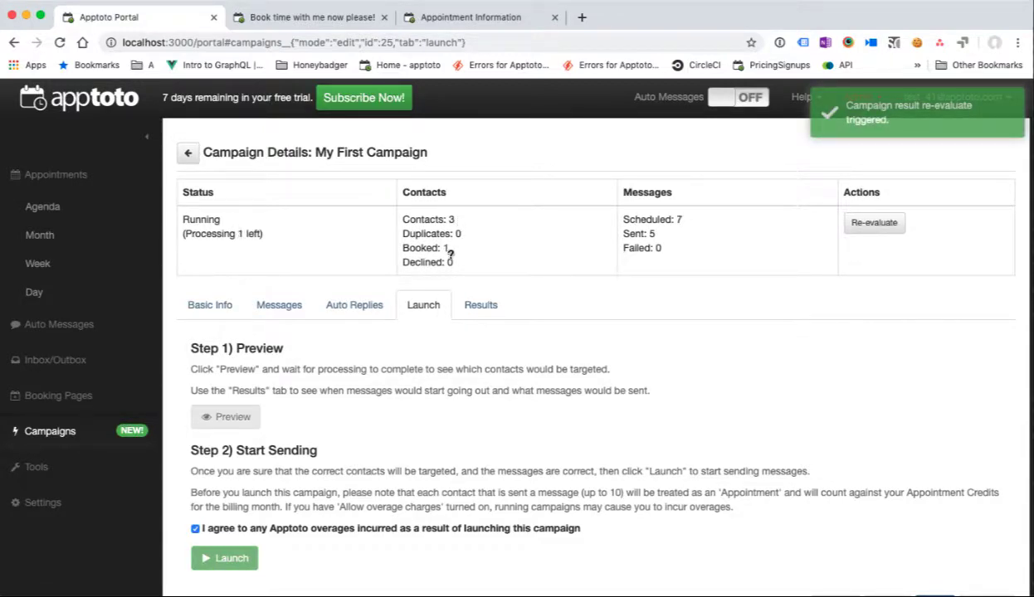
left_click(482, 306)
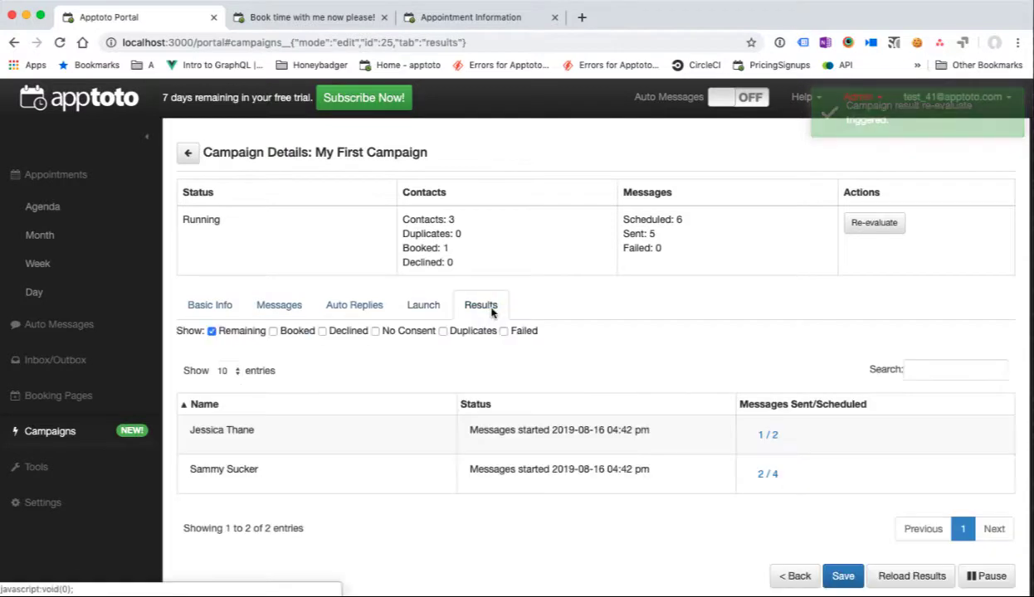
left_click(273, 330)
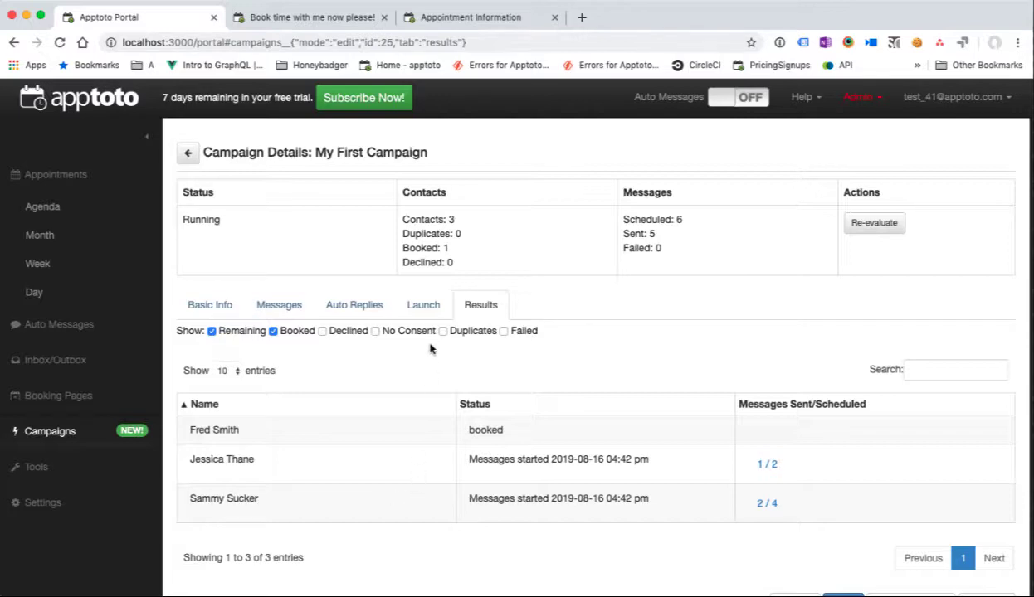
left_click(188, 155)
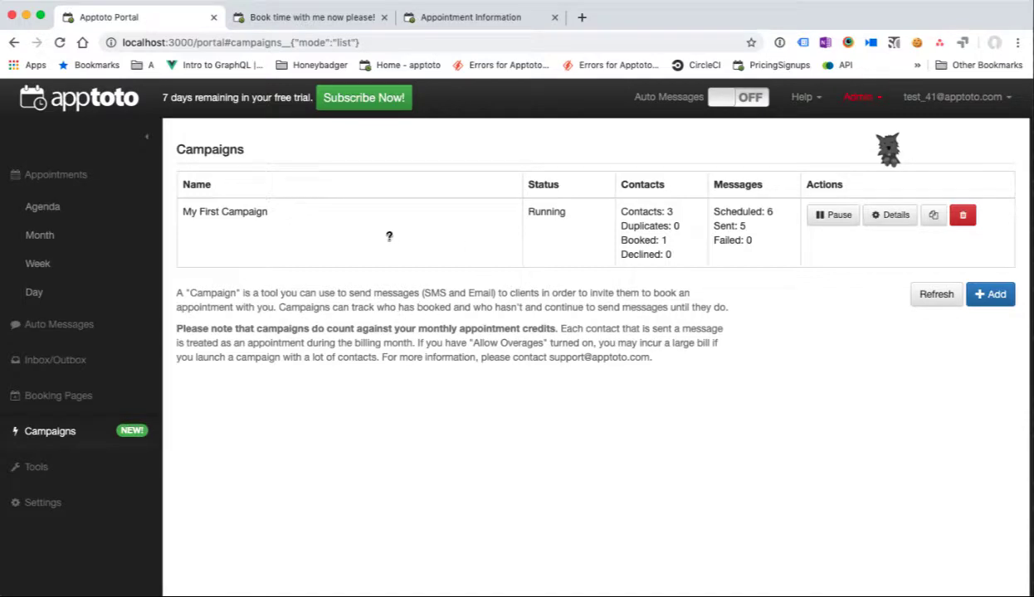
Step: Start a new contact in the Apptoto: Test address book from the contacts list
left_click(69, 470)
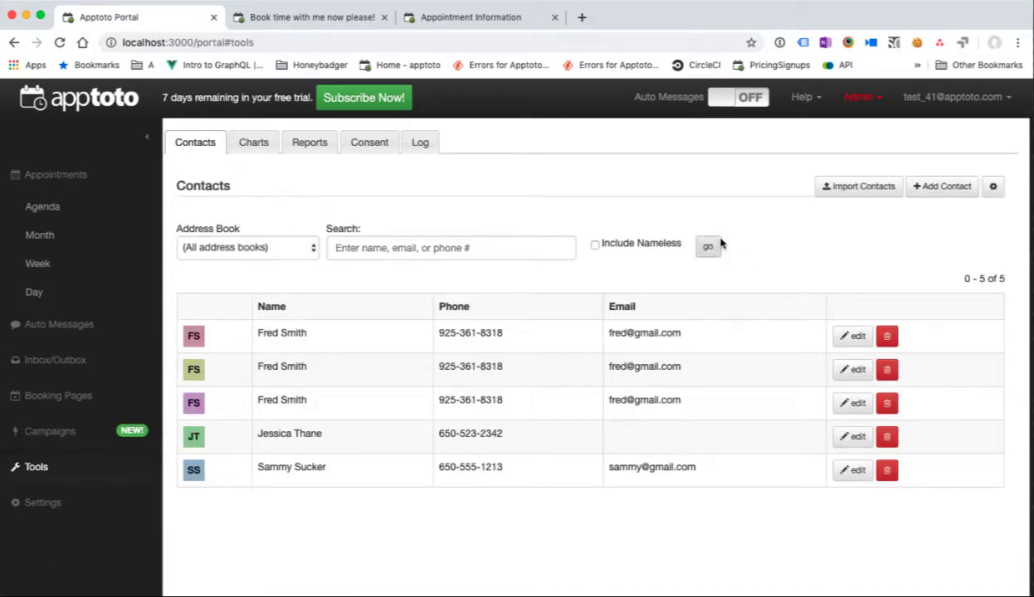
left_click(917, 189)
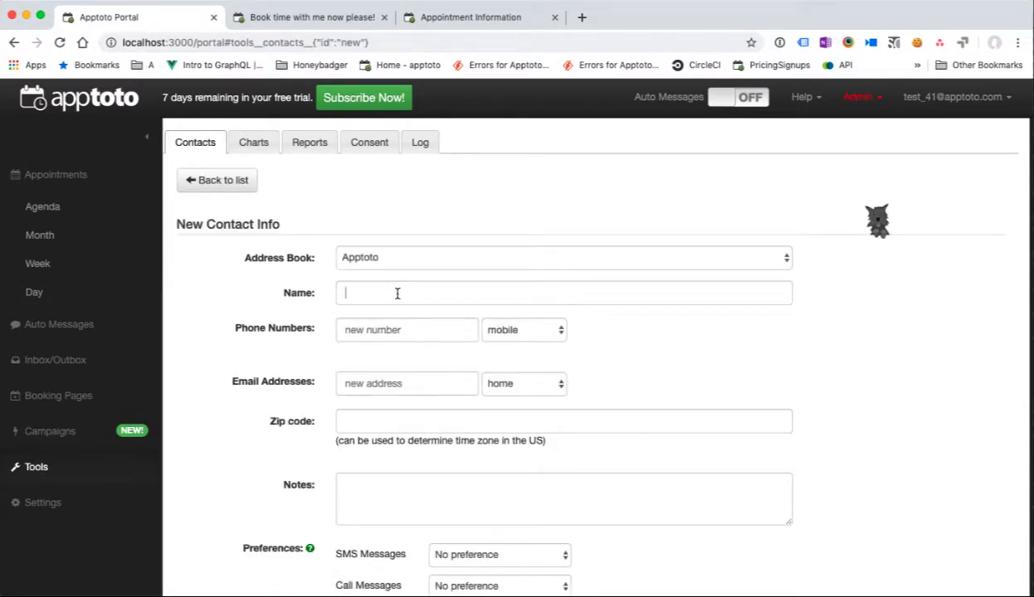
left_click(419, 262)
key("Return")
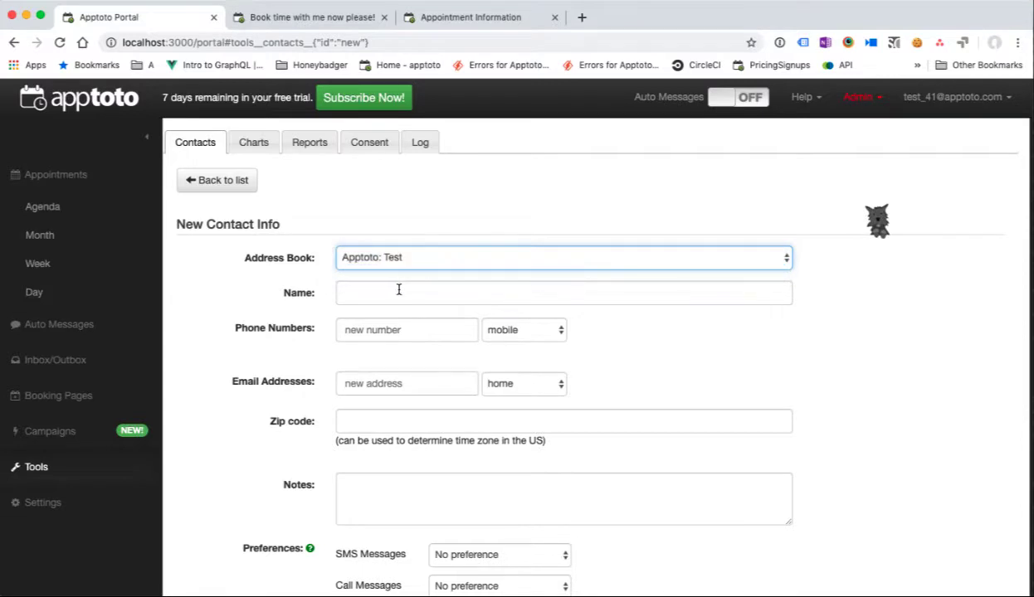
Step: Enter the contact's full name and mobile number, save the contact, and go to Campaigns
left_click(399, 290)
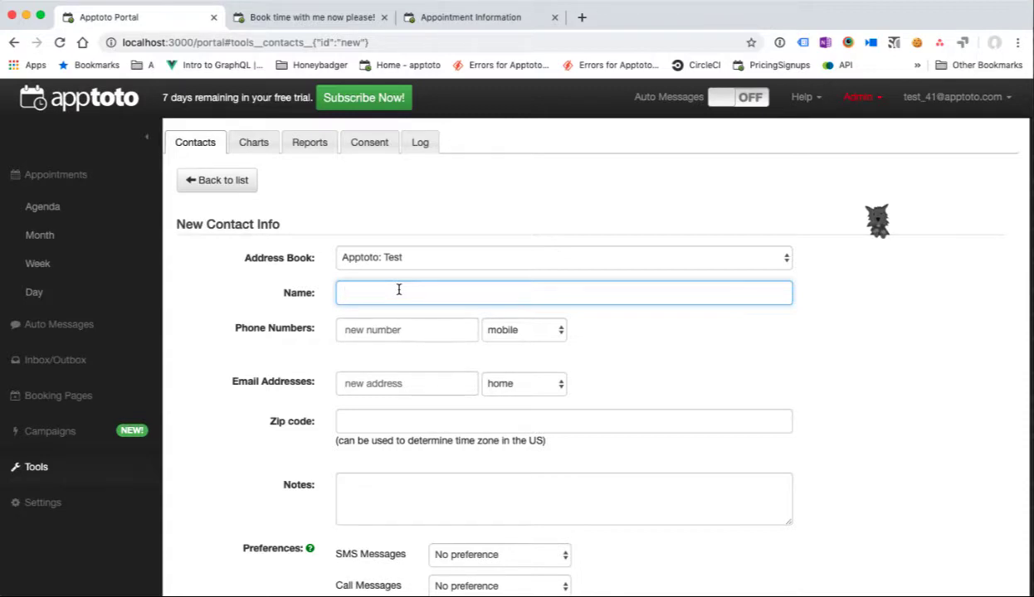
left_click(392, 330)
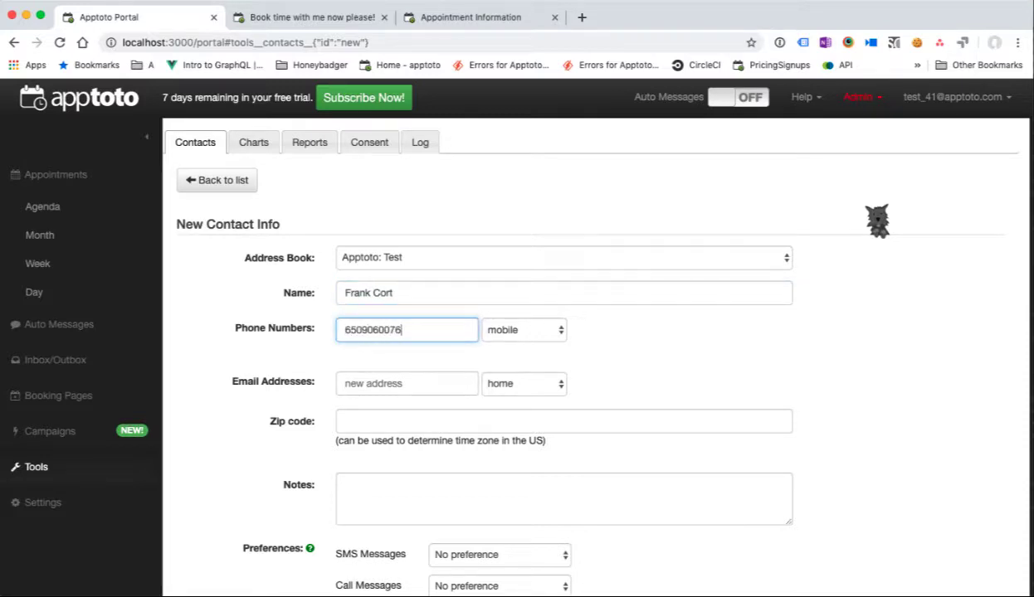
scroll(438, 327, "down", 3)
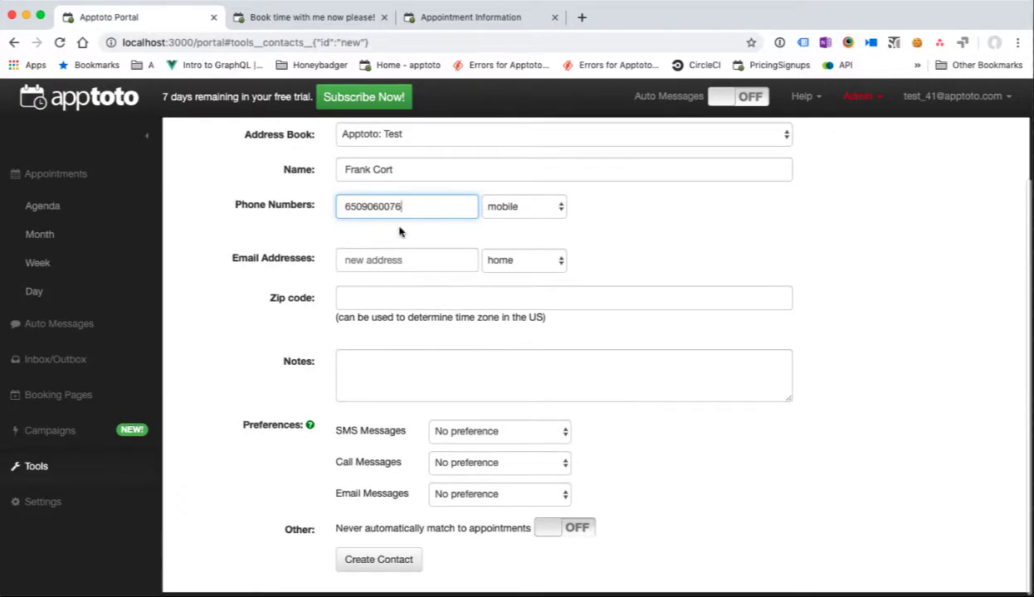
left_click(390, 558)
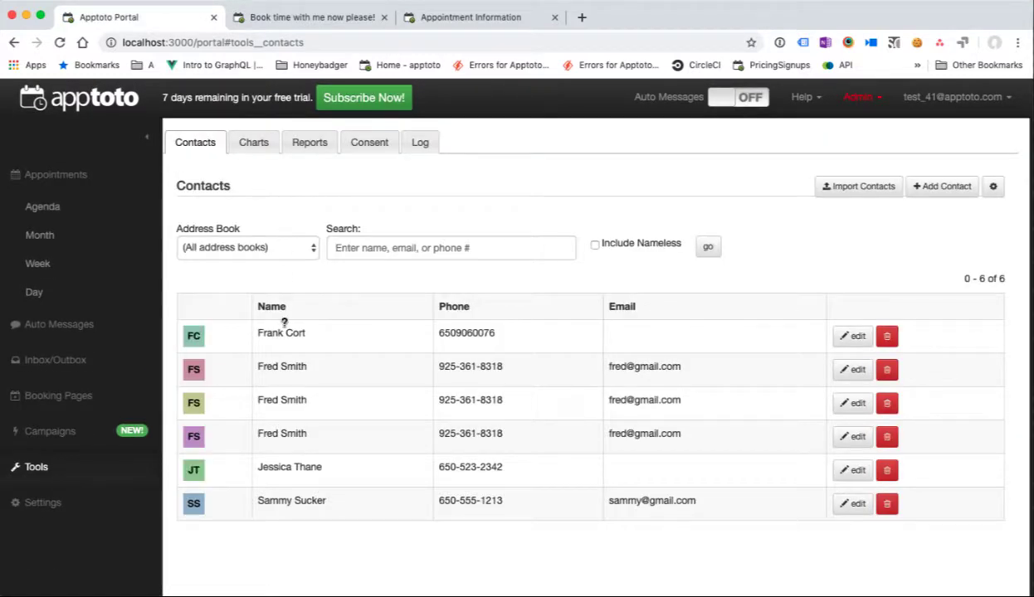
left_click(73, 433)
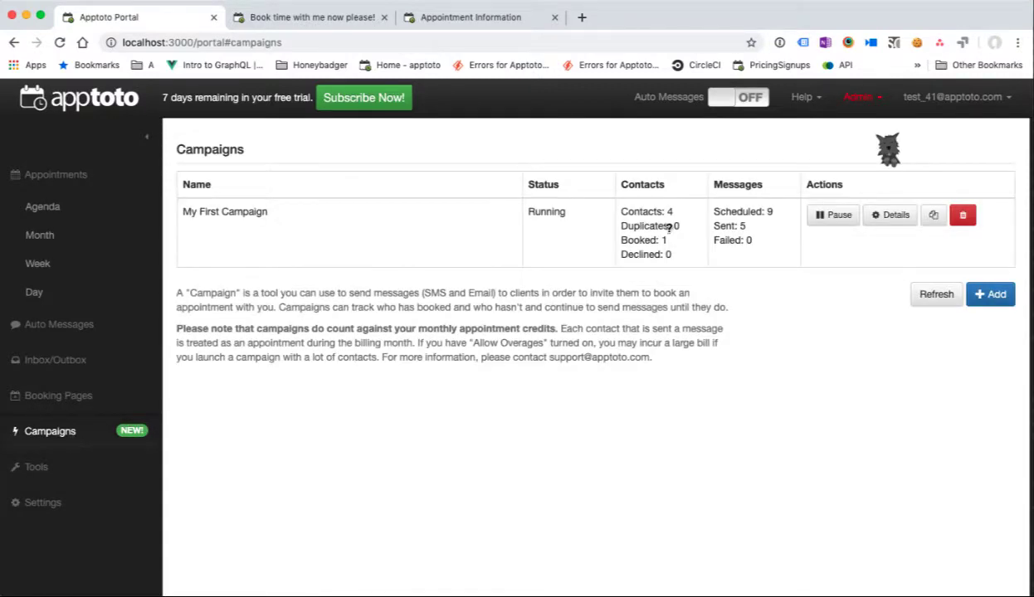
Step: Open My First Campaign's details page and pause the running campaign
left_click_drag(621, 211, 681, 210)
left_click(886, 220)
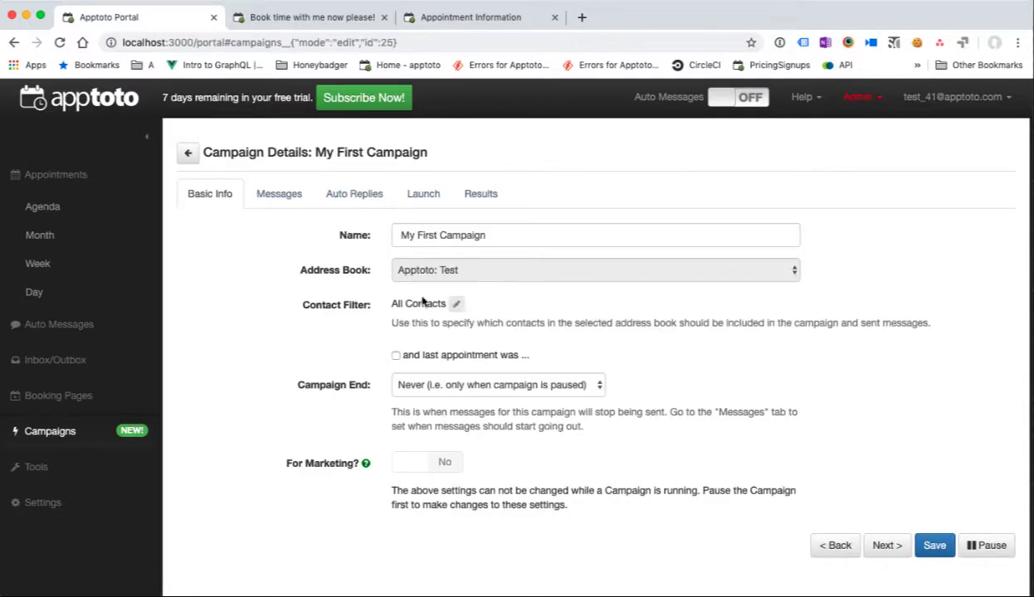
left_click(983, 546)
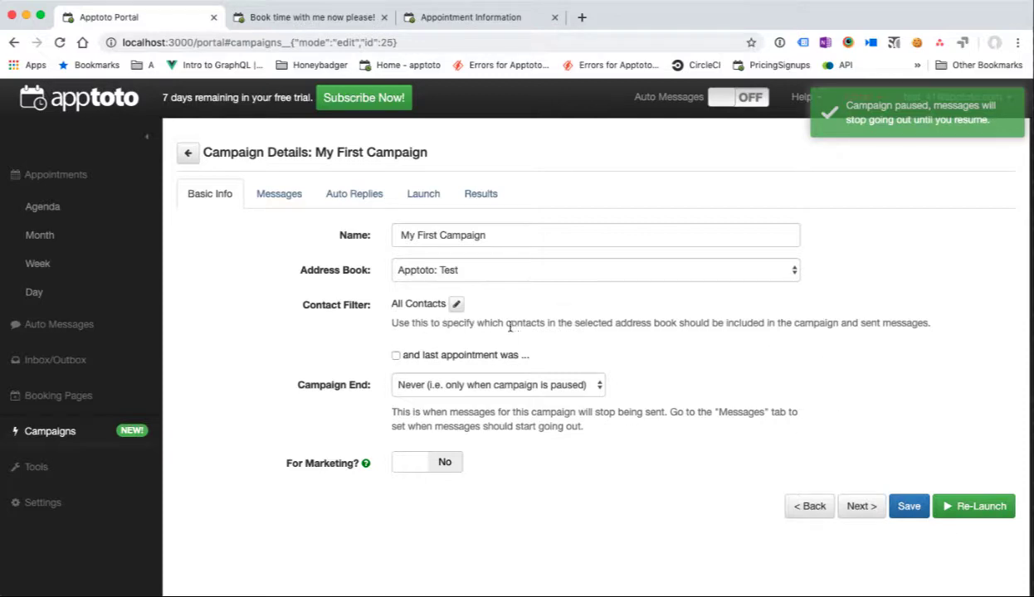
Step: Set the campaign's contact filter to custom field vip equal to 'true'
left_click(456, 305)
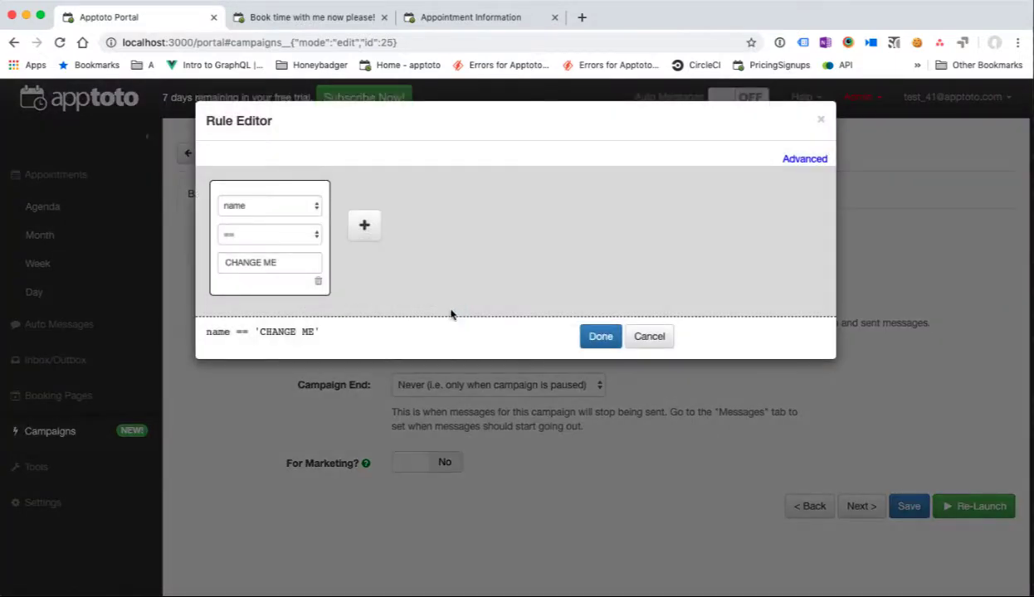
left_click(651, 338)
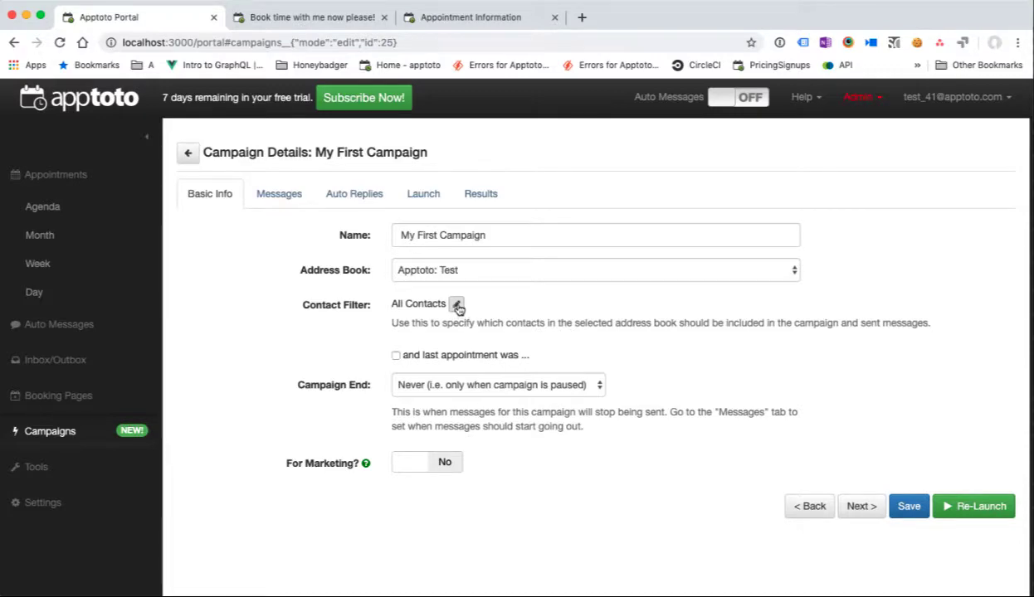
left_click(457, 306)
left_click(256, 204)
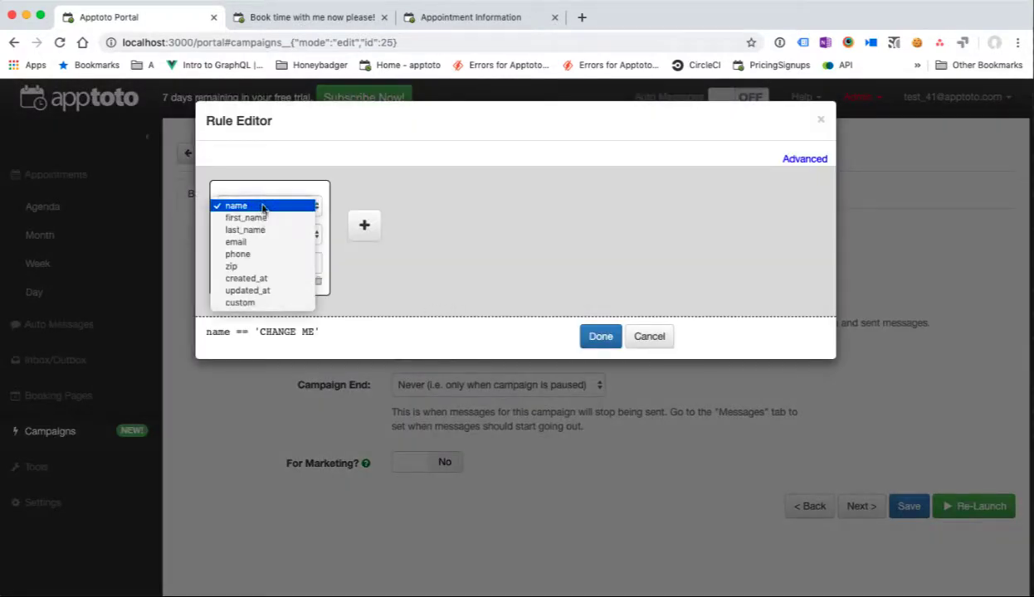
left_click(253, 302)
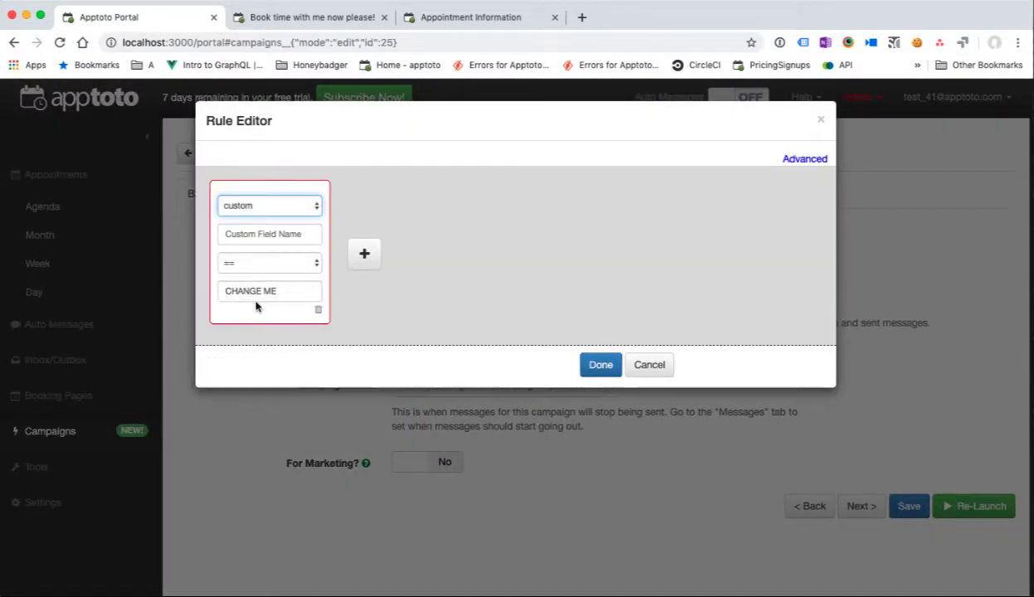
left_click(251, 240)
type("vip")
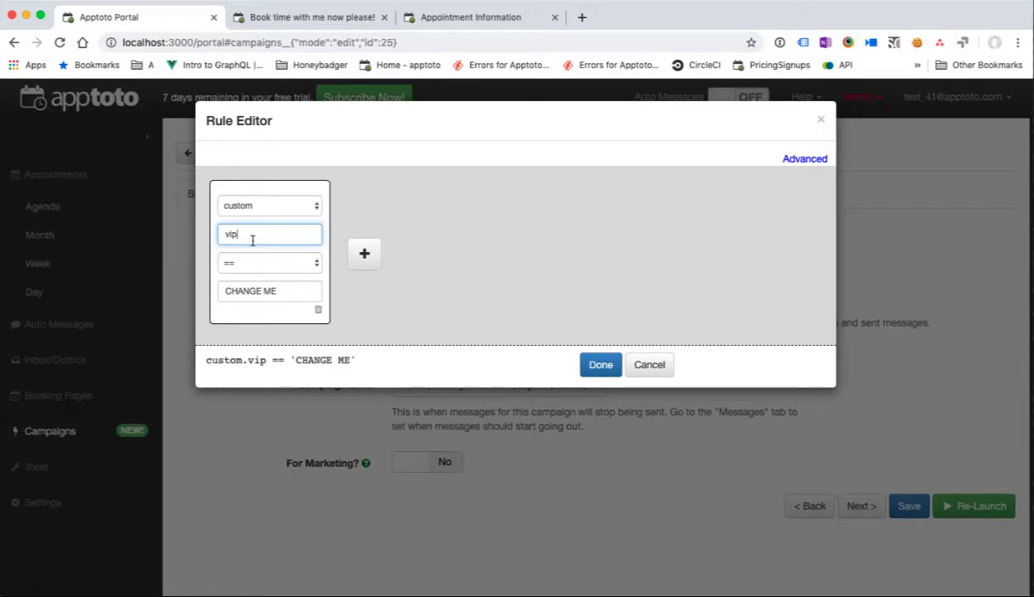
left_click_drag(284, 292, 187, 292)
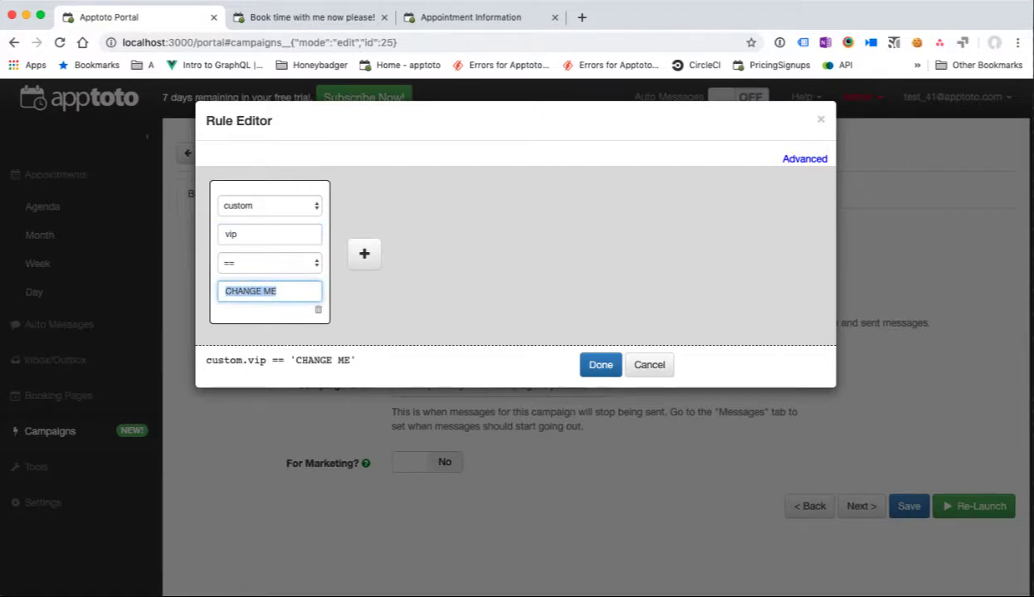
key("BackSpace")
type("true")
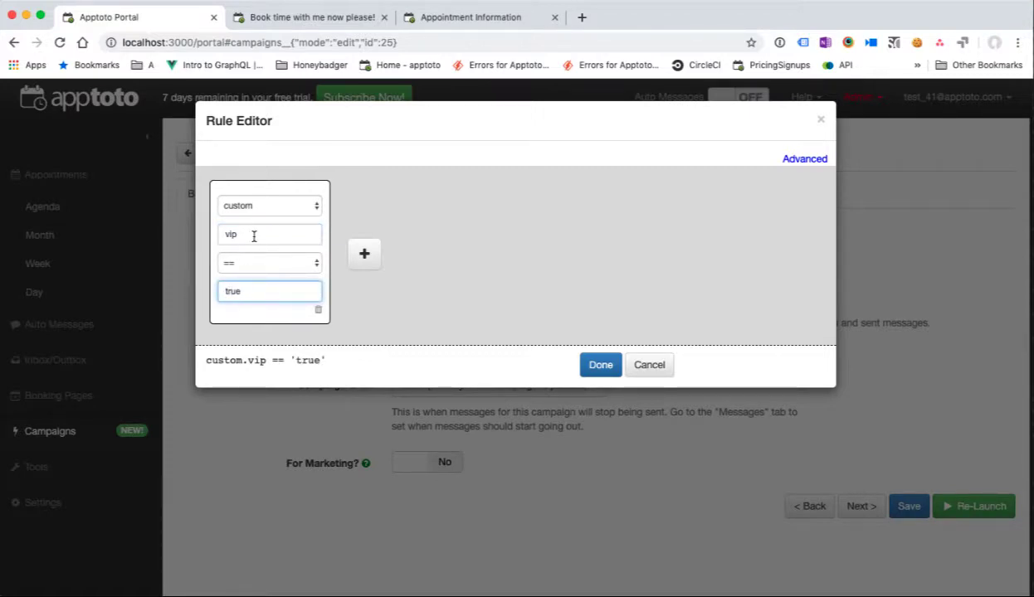
left_click(592, 368)
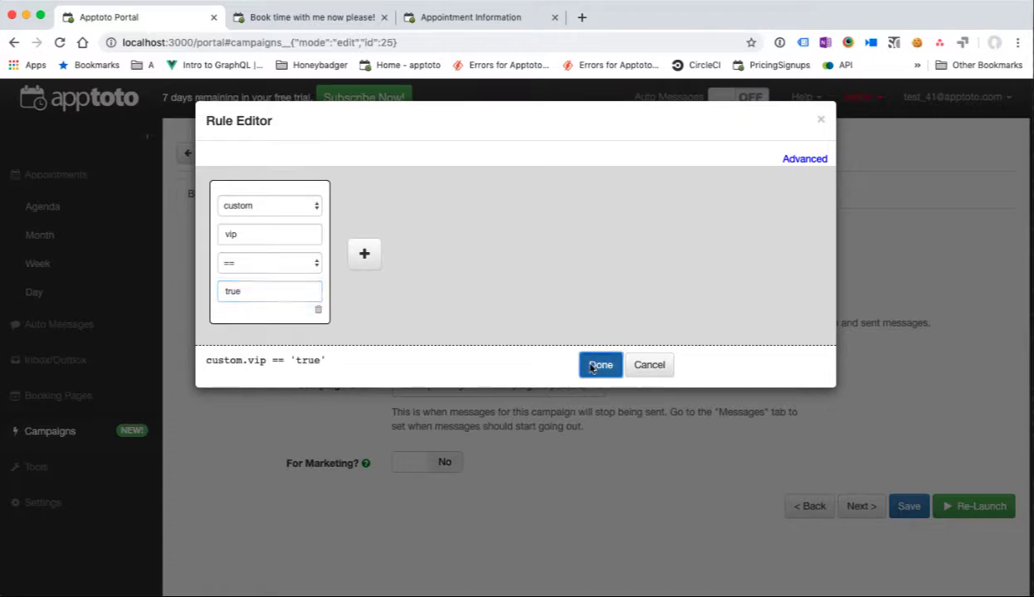
Step: Re-launch the campaign and check that its Results show 0 contacts
left_click(962, 510)
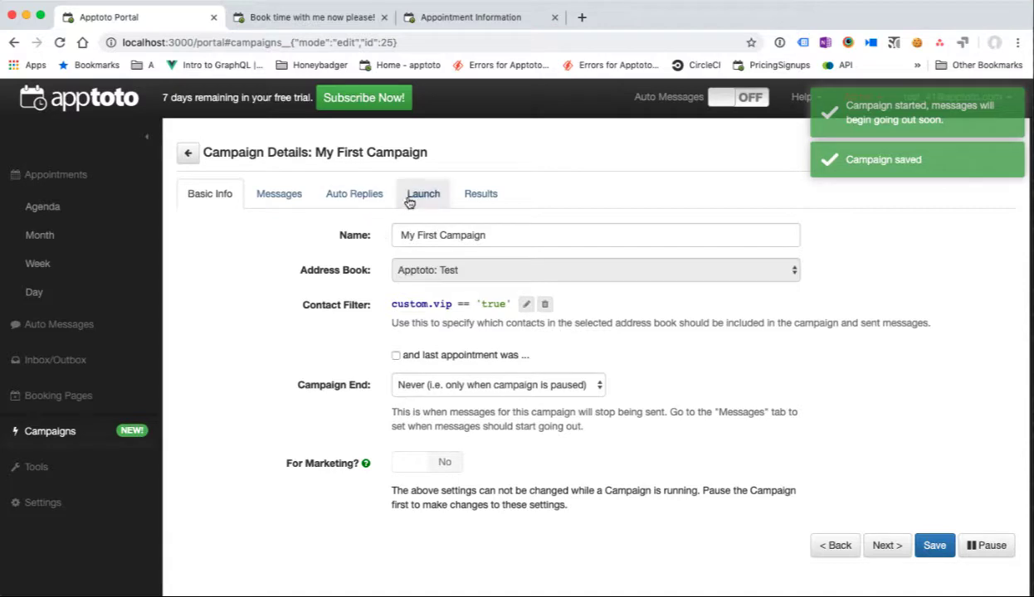
left_click(480, 193)
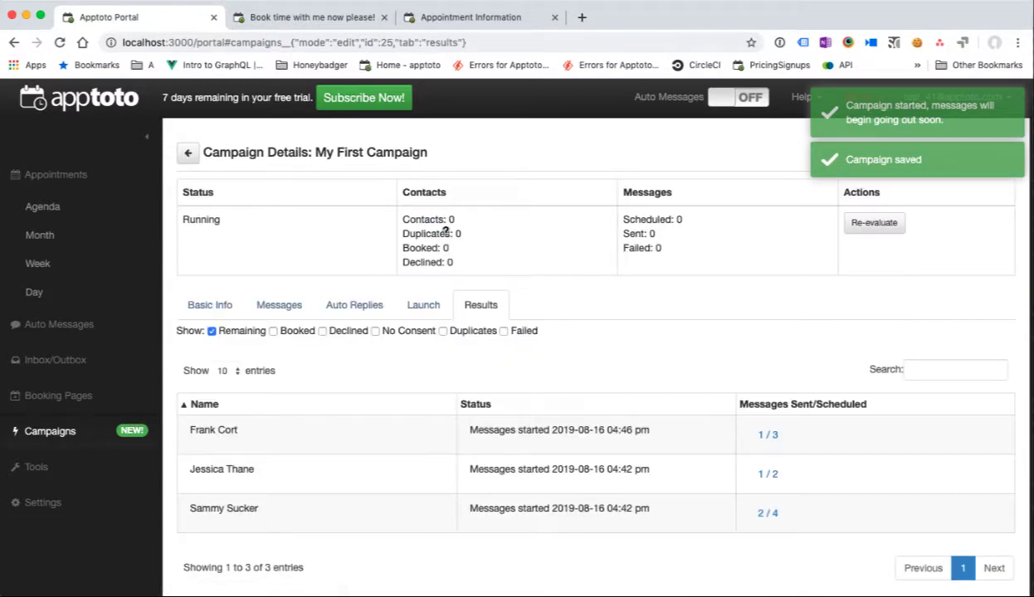
left_click_drag(437, 219, 570, 347)
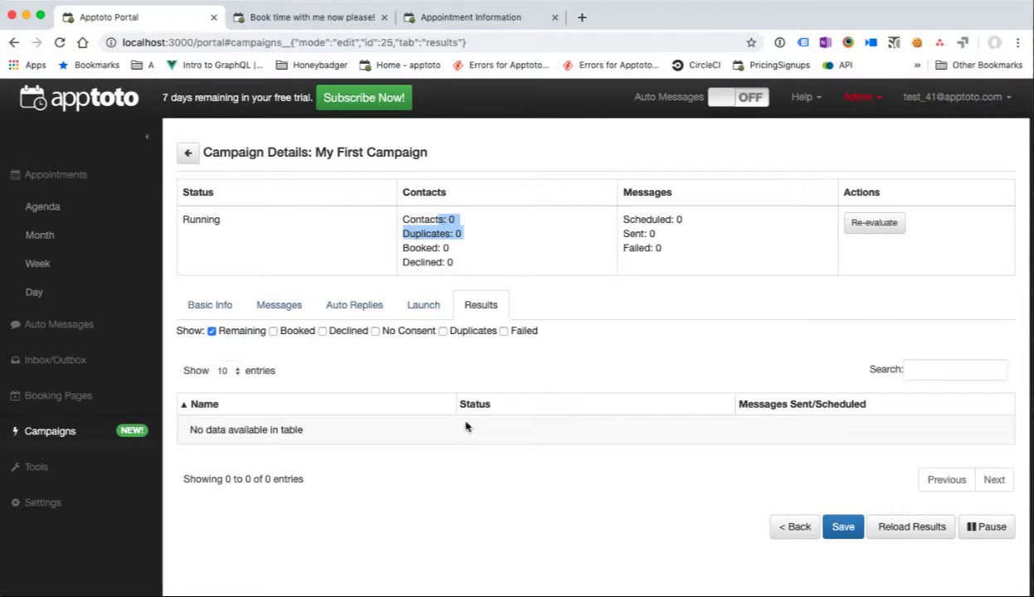
Step: Filter the contacts list to the Apptoto: Test address book and edit the top contact
left_click(87, 478)
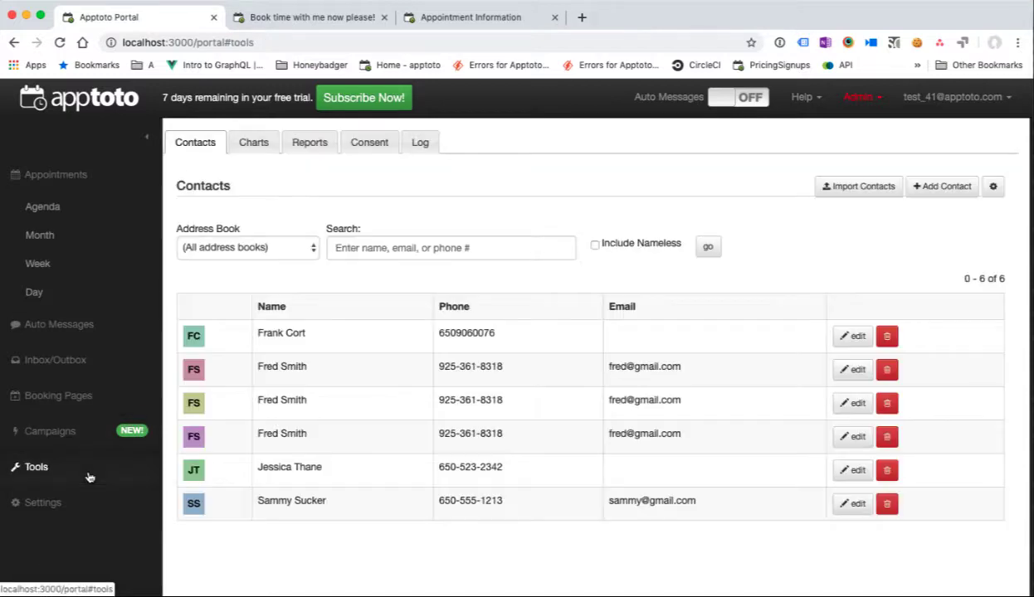
left_click(249, 248)
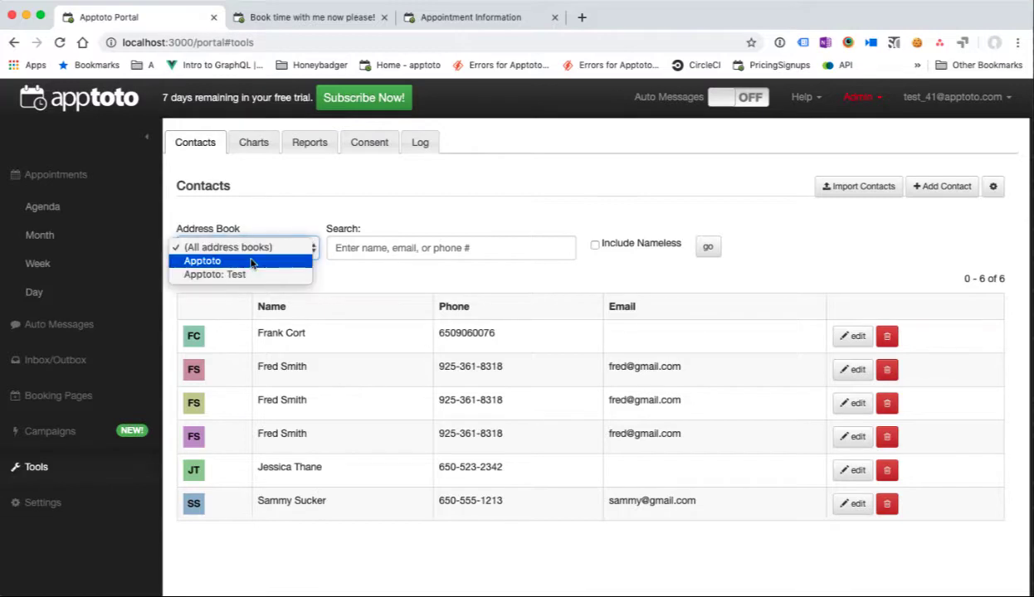
key("Return")
left_click(707, 246)
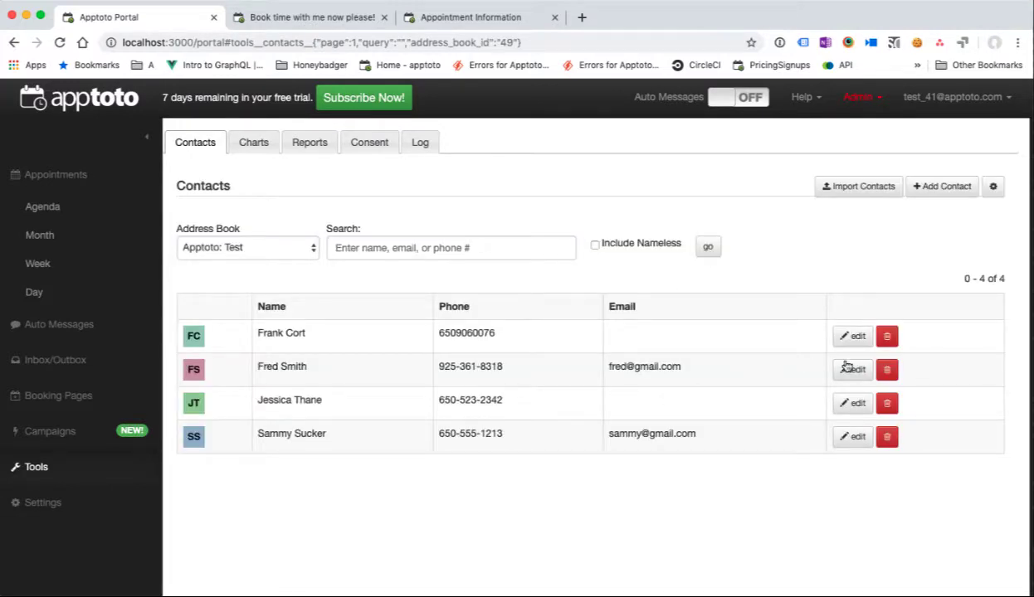
left_click(851, 337)
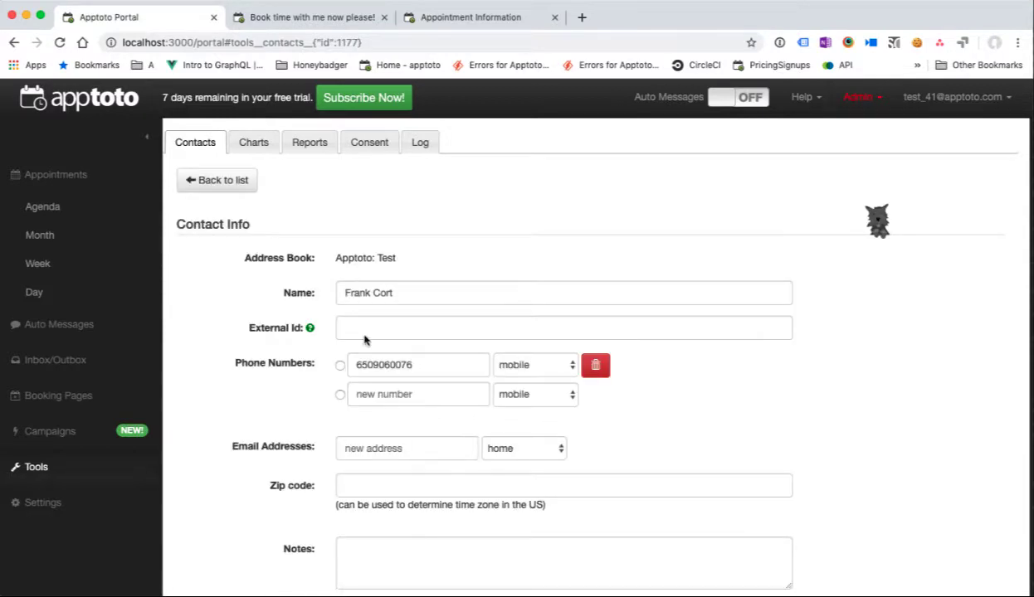
Step: Add 'vip: true' to the contact's notes, save, and check the extracted vip field
scroll(365, 387, "down", 3)
left_click(384, 441)
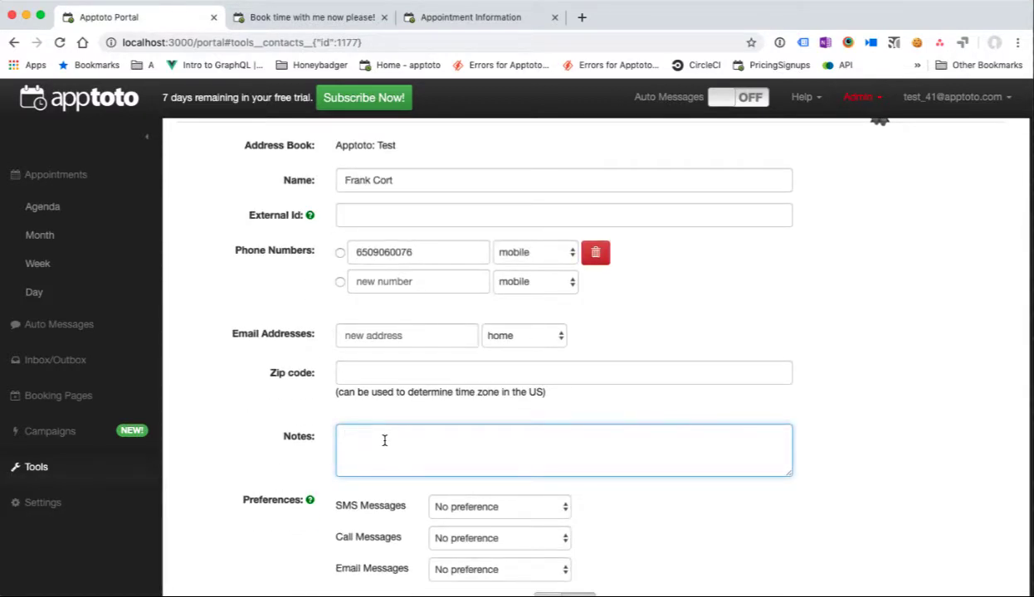
type("vip: true")
scroll(392, 446, "up", 2)
scroll(380, 515, "down", 4)
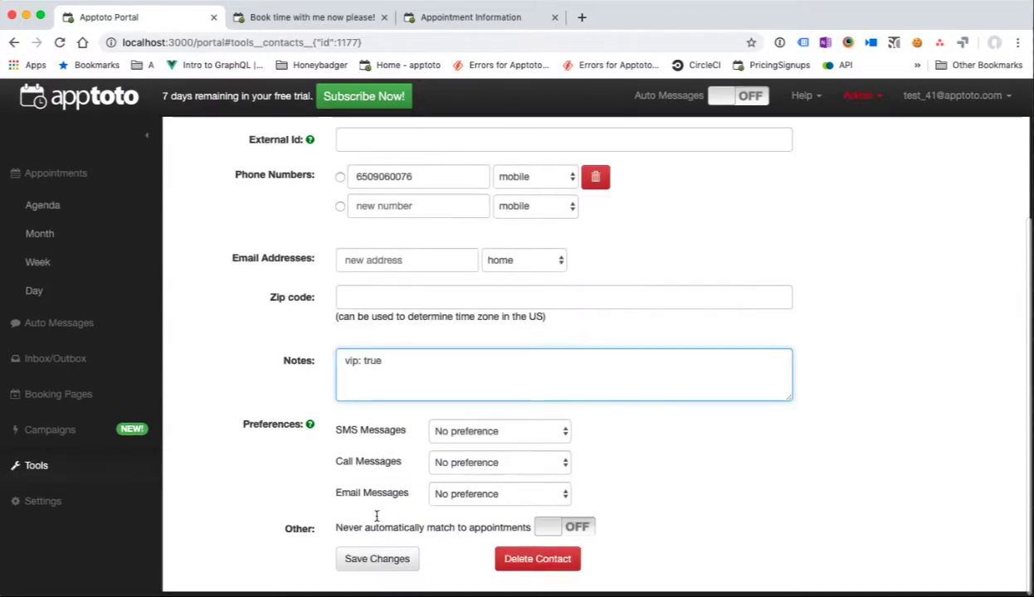
left_click(375, 559)
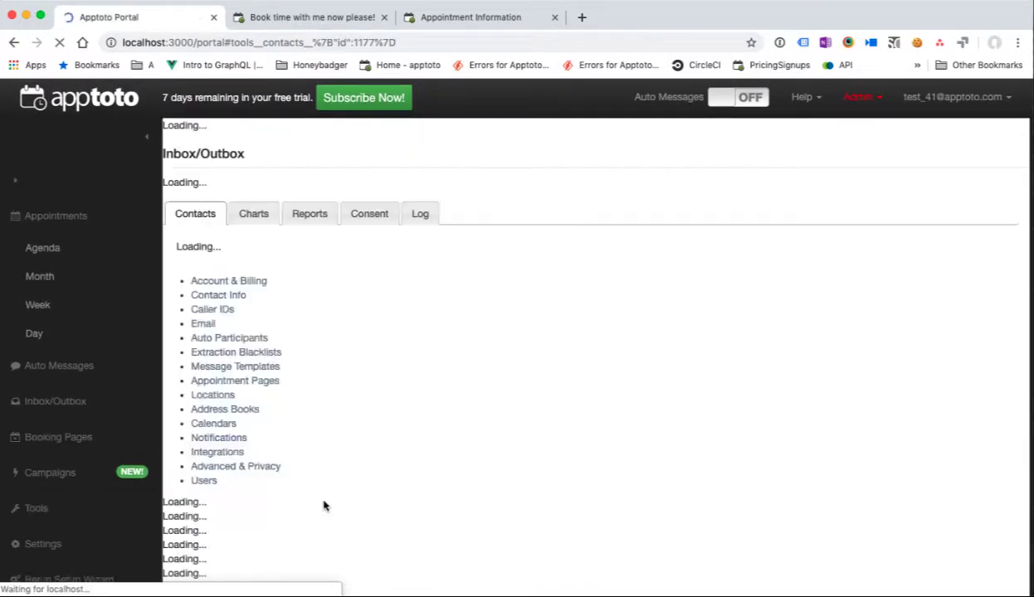
scroll(392, 501, "down", 3)
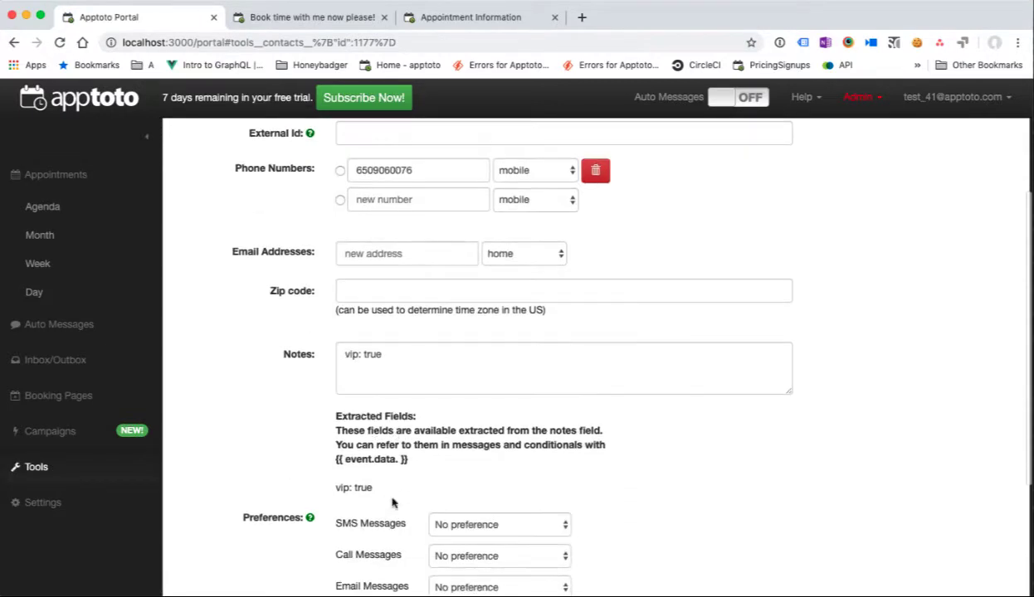
left_click_drag(373, 488, 344, 488)
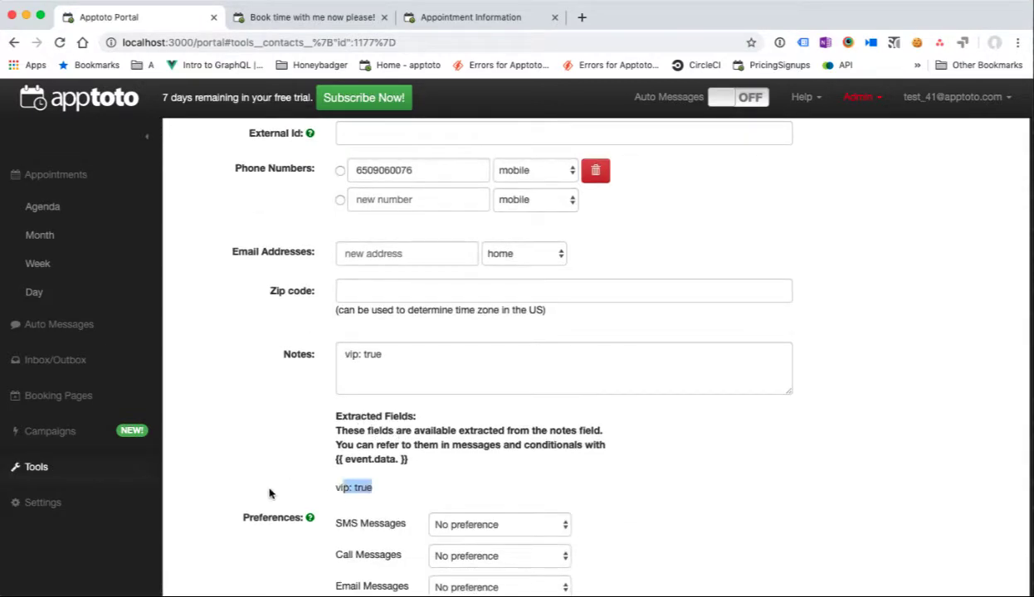
Step: Check that My First Campaign now lists 1 contact on the campaigns list
left_click(72, 442)
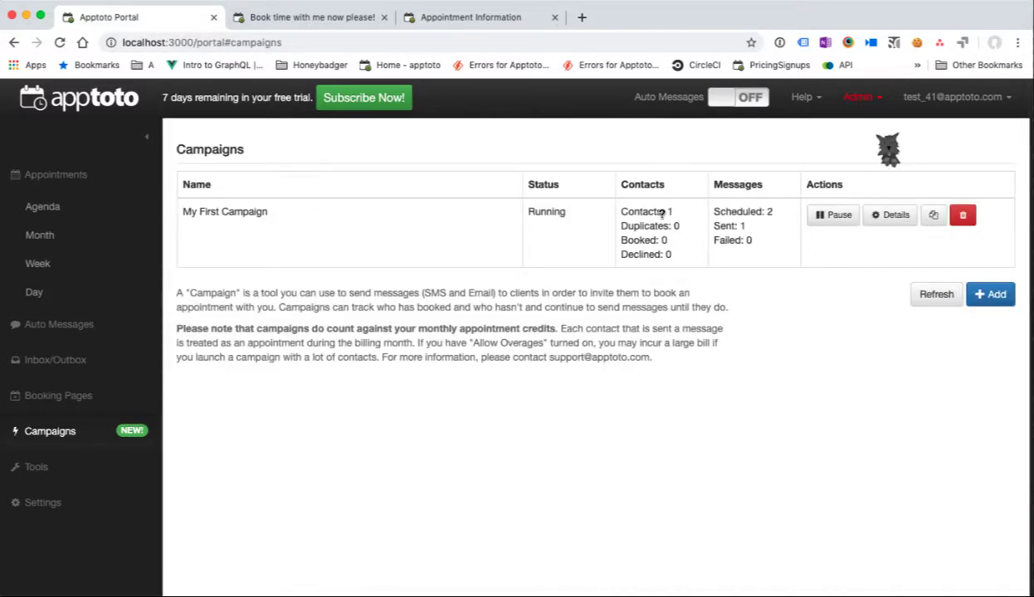
left_click_drag(661, 213, 675, 213)
left_click(681, 411)
left_click(873, 219)
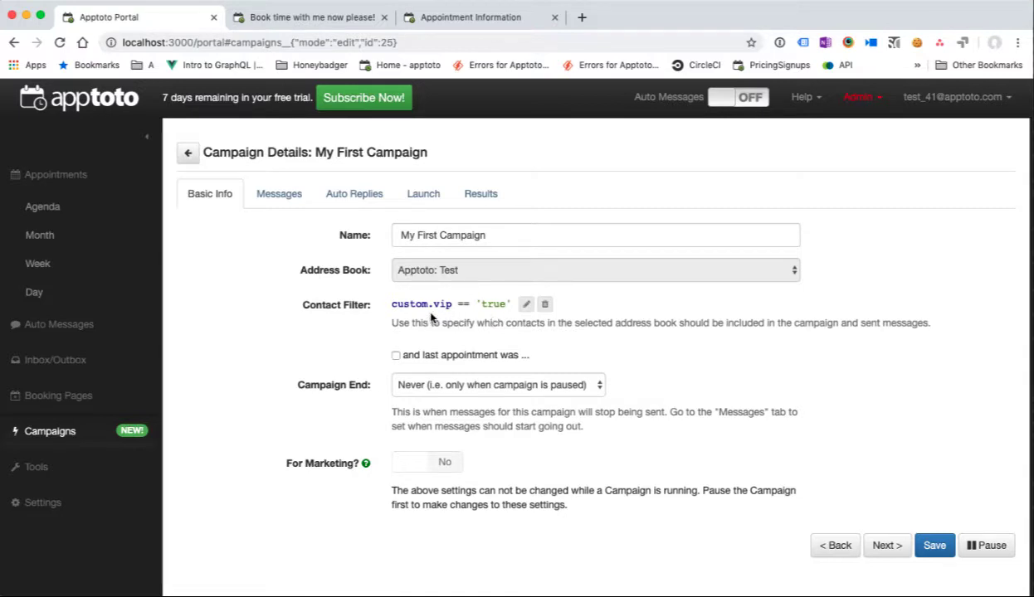
left_click(396, 357)
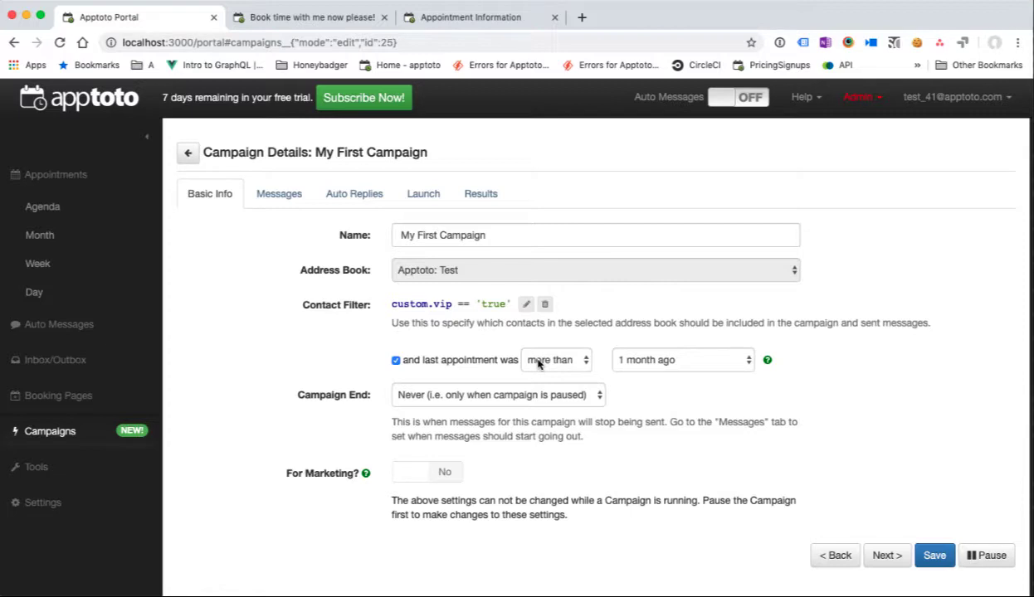
left_click(538, 360)
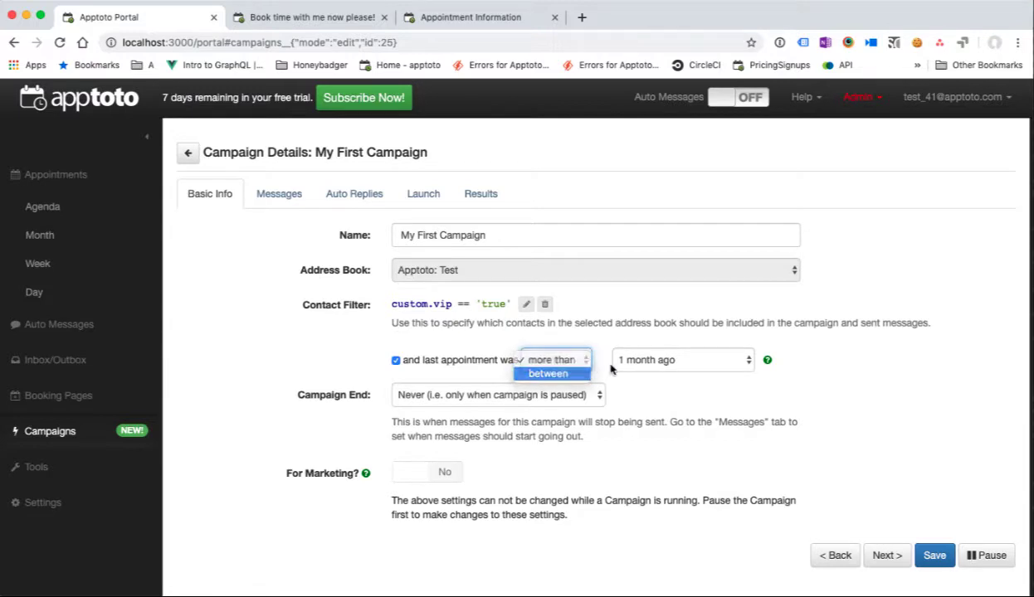
left_click(562, 380)
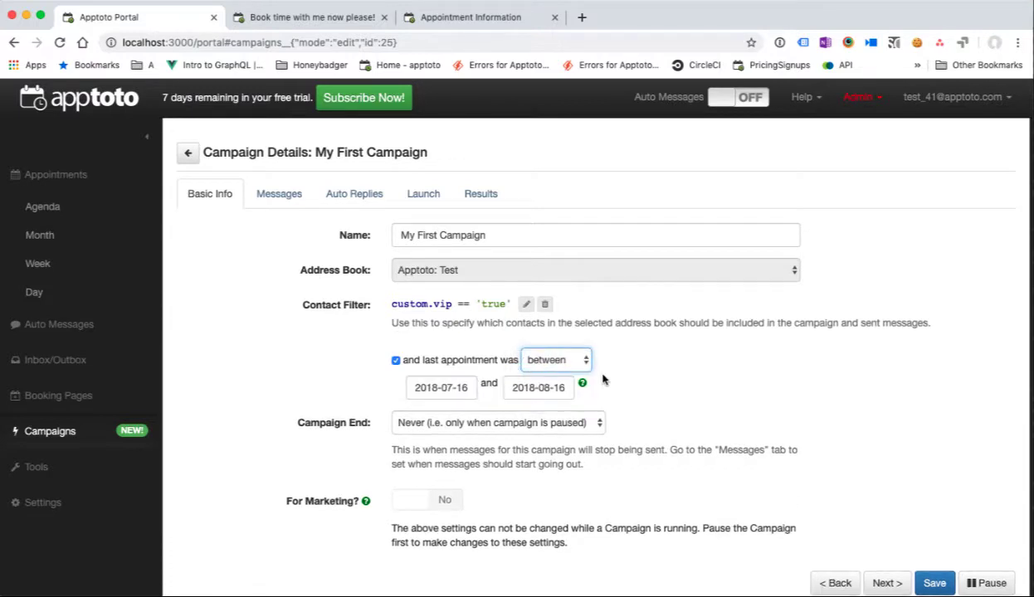
left_click(395, 360)
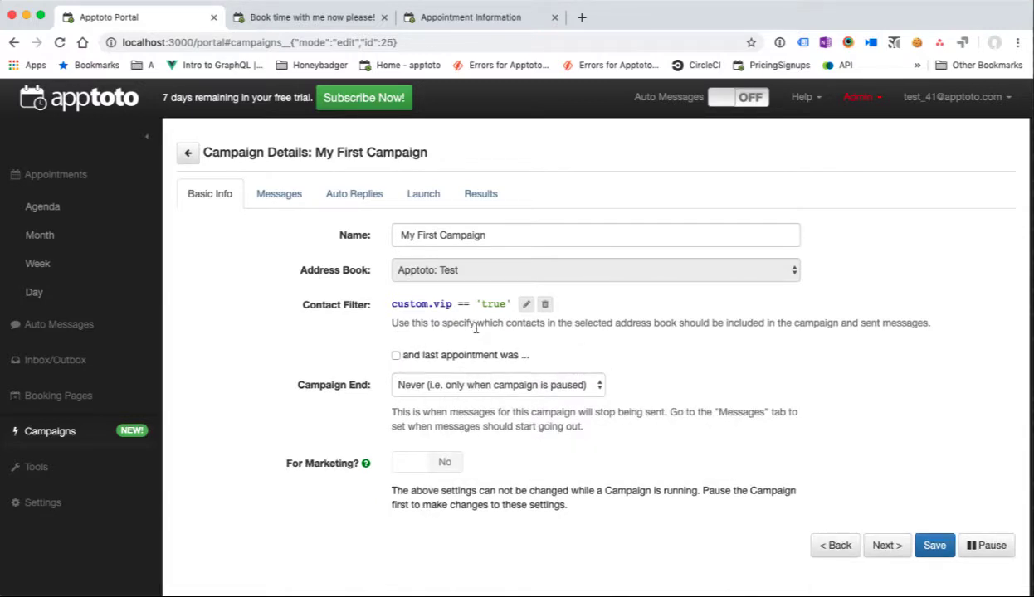
Step: Start sending annually 7 days before each contact's 'anniversary' field, save, and view the Launch tab
left_click(281, 200)
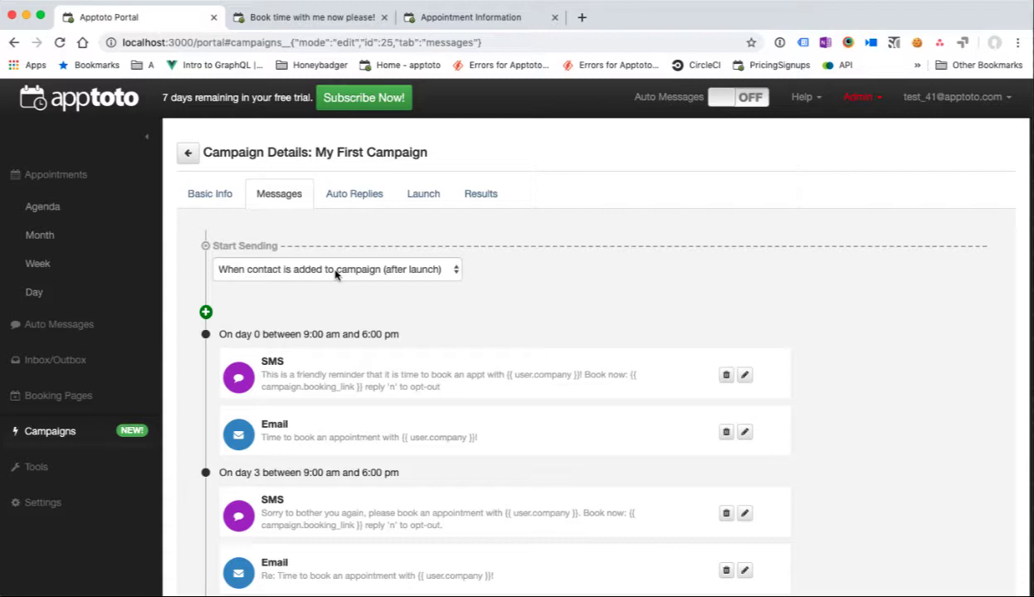
left_click(336, 270)
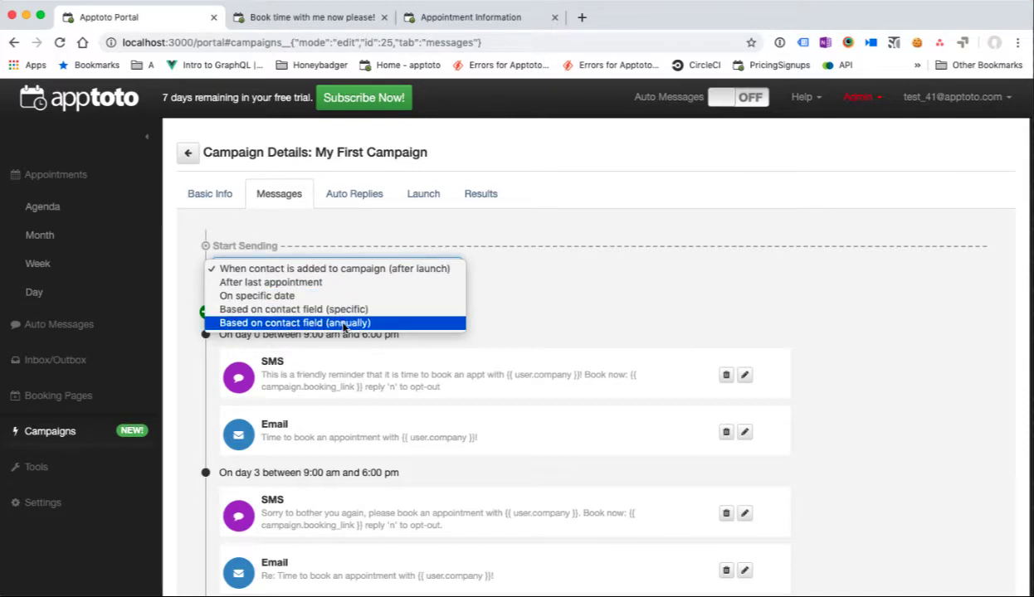
left_click(334, 323)
left_click(607, 264)
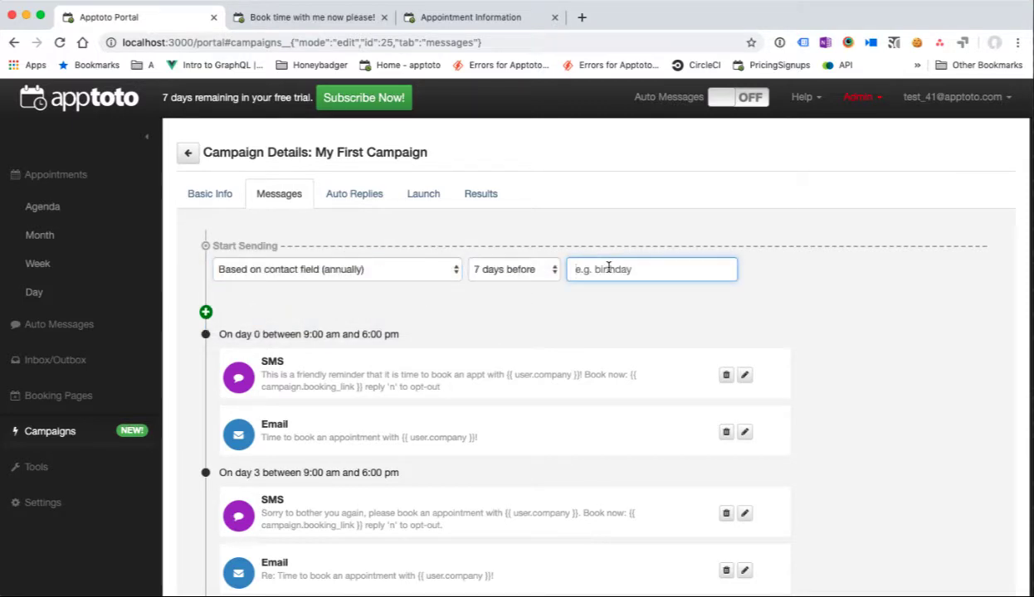
type("anniversary")
scroll(600, 302, "down", 3)
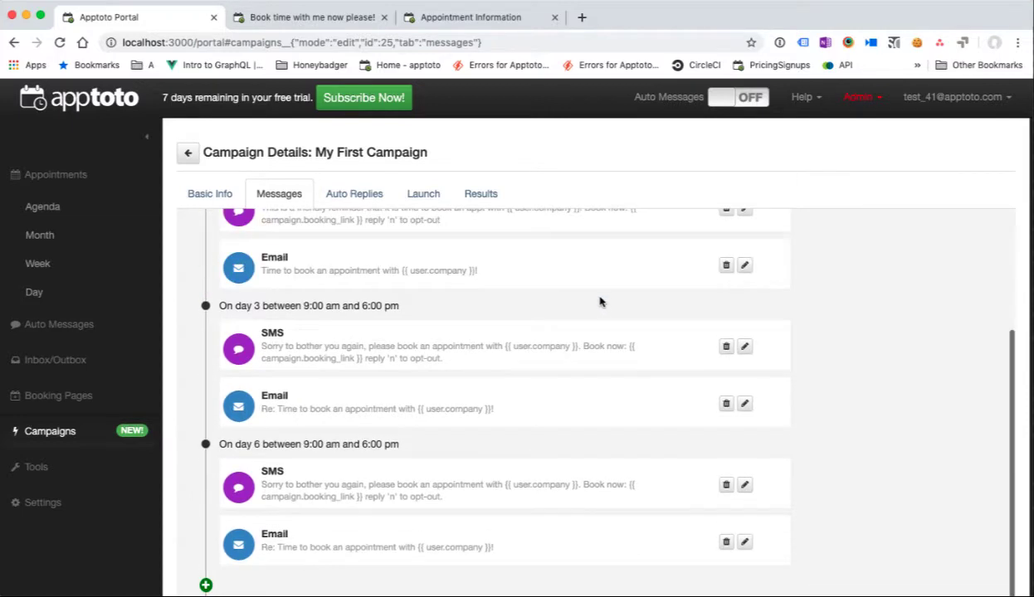
scroll(670, 434, "down", 3)
left_click(933, 571)
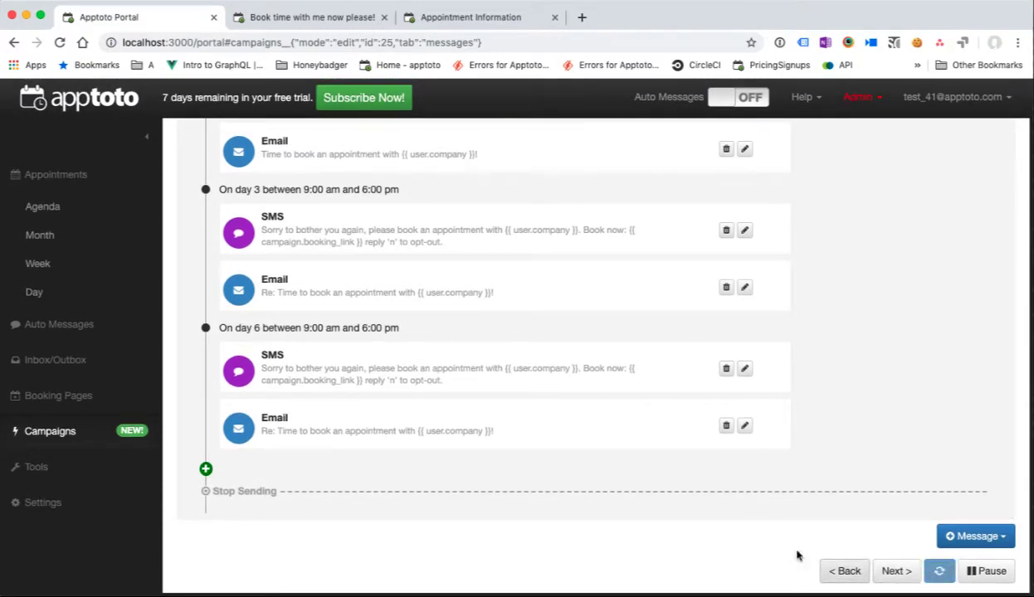
scroll(578, 475, "up", 3)
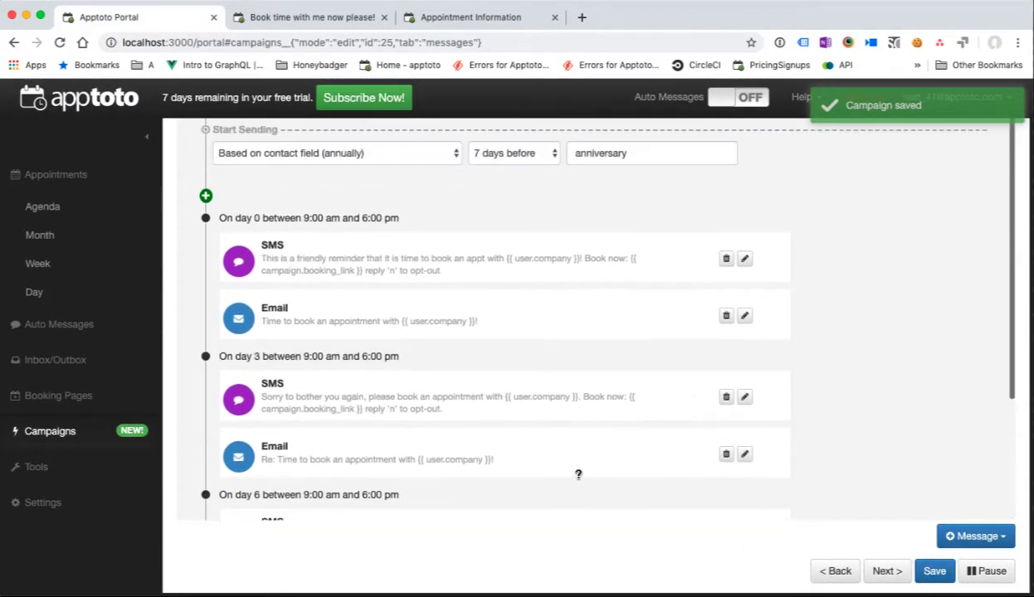
scroll(556, 390, "up", 3)
left_click(424, 194)
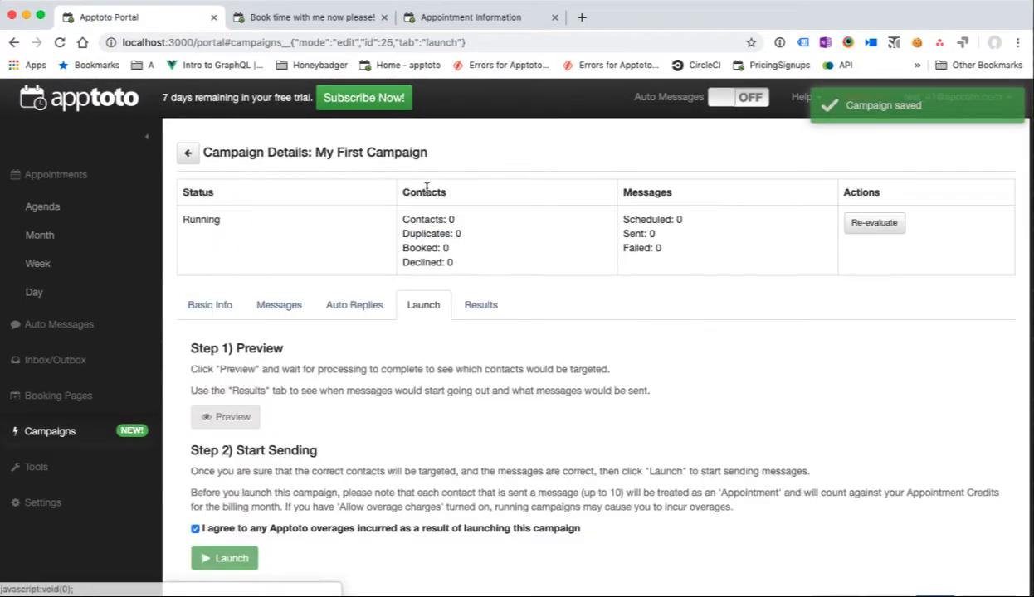
Step: Pause the campaign, delete the vip contact filter, and re-launch it targeting All Contacts
left_click_drag(448, 219, 455, 262)
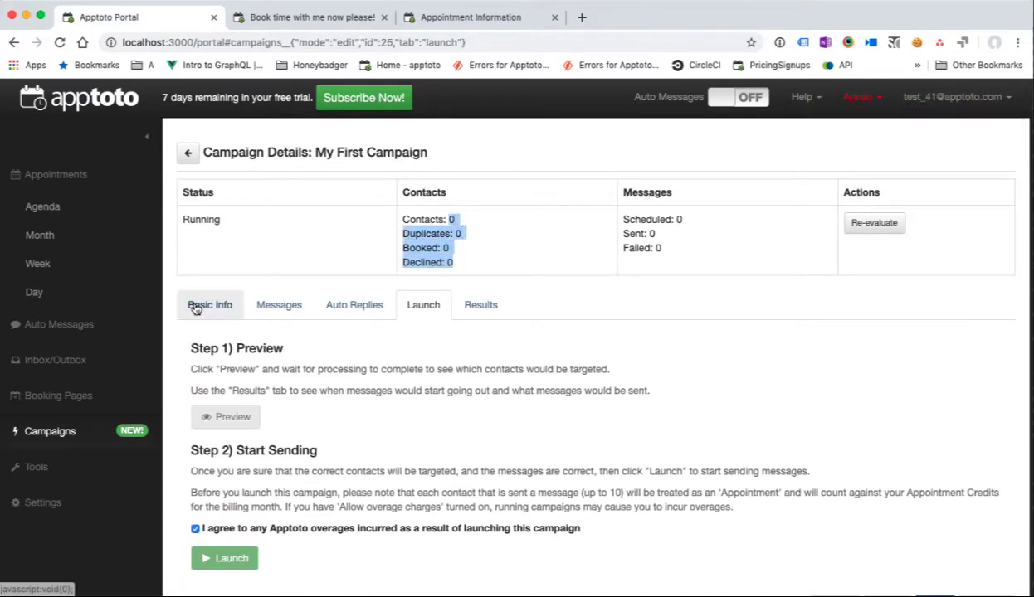
left_click(196, 307)
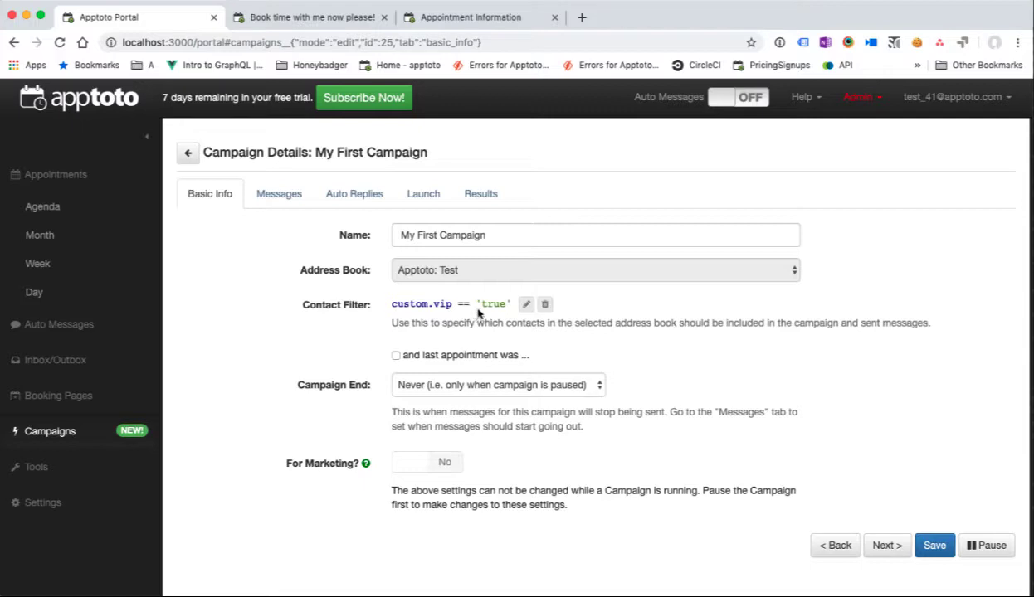
left_click(992, 546)
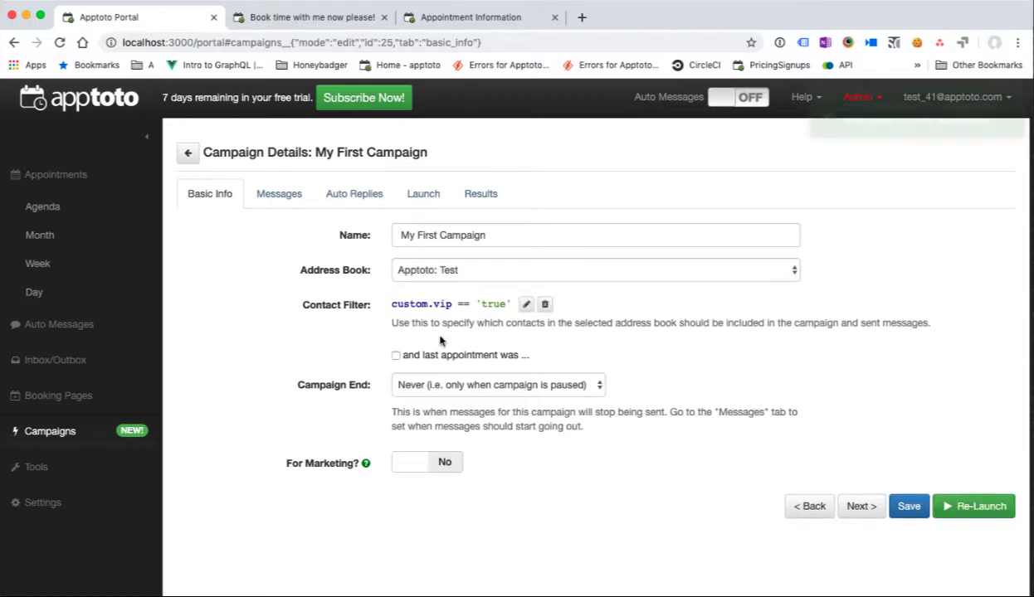
left_click(545, 305)
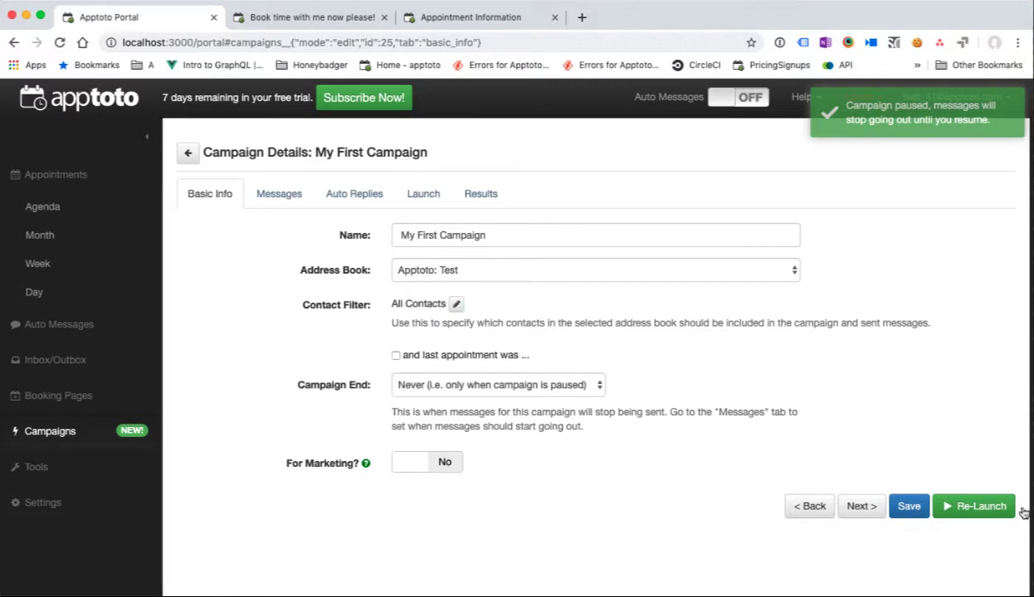
left_click(975, 508)
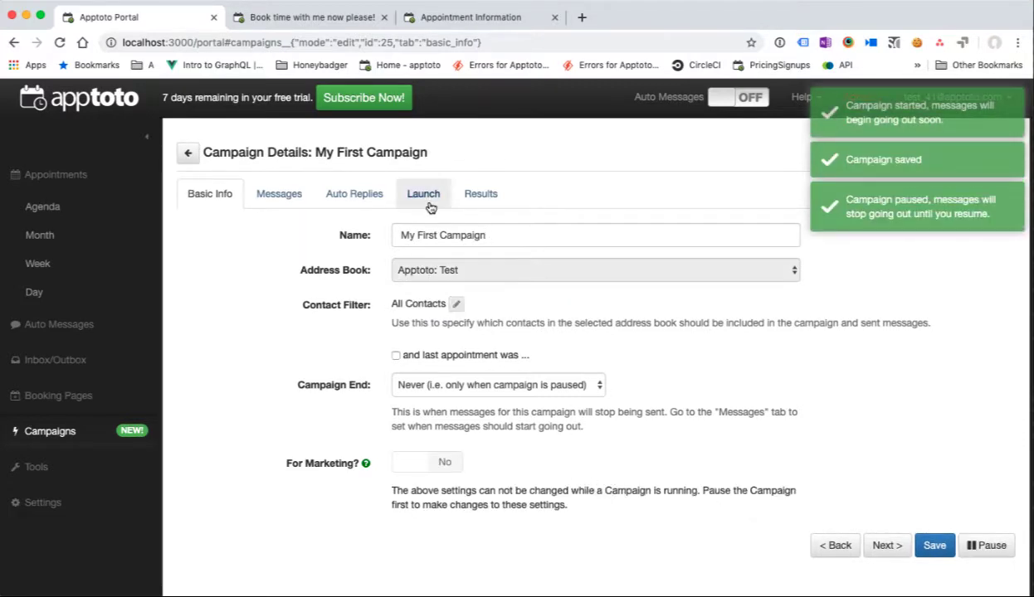
left_click(425, 194)
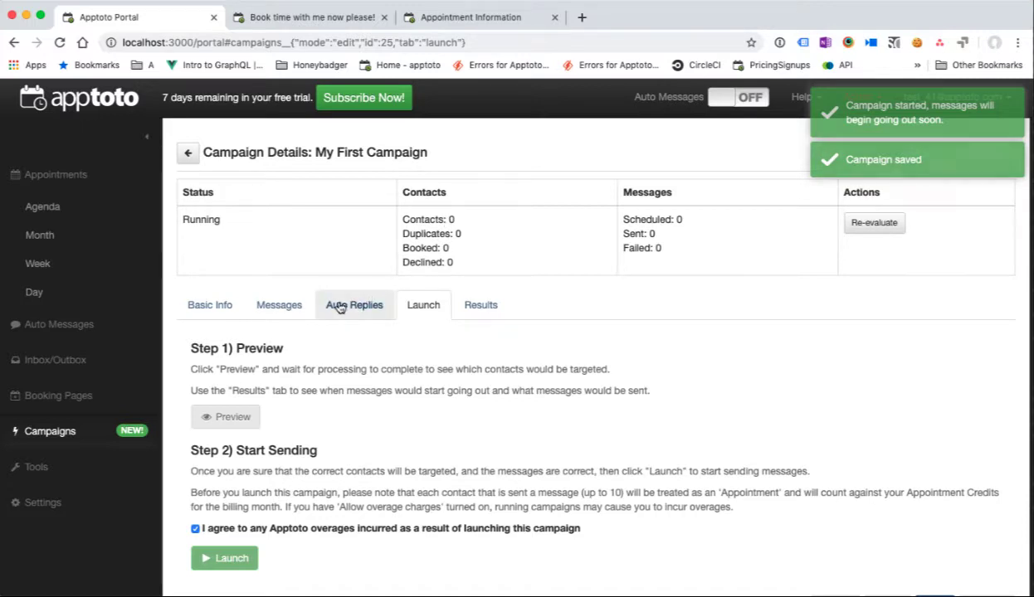
left_click(267, 307)
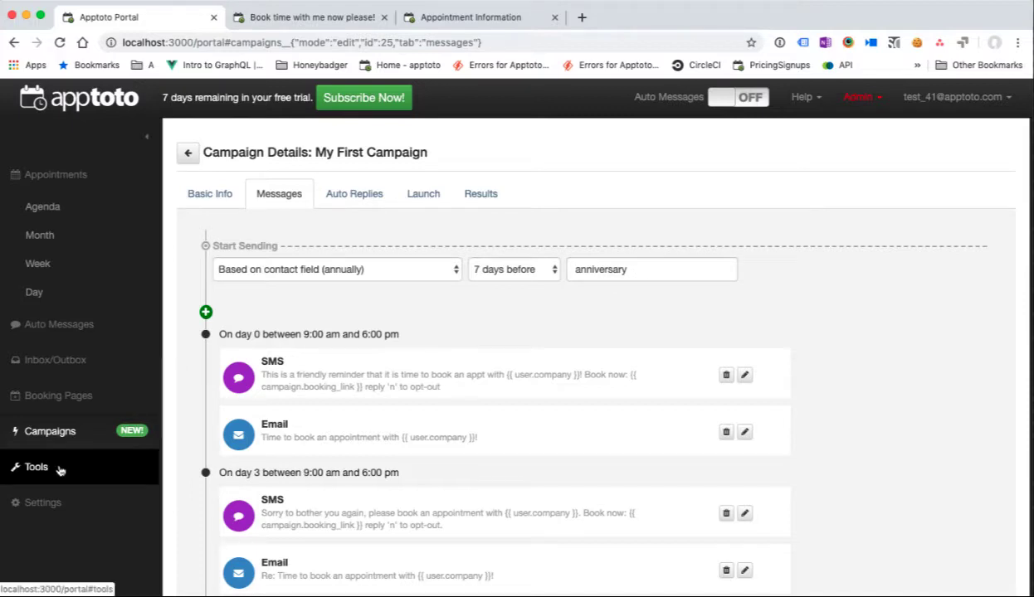
Step: Add 'anniversary: November, 12th, 2017' on a new line in the first contact's notes and save
left_click(63, 472)
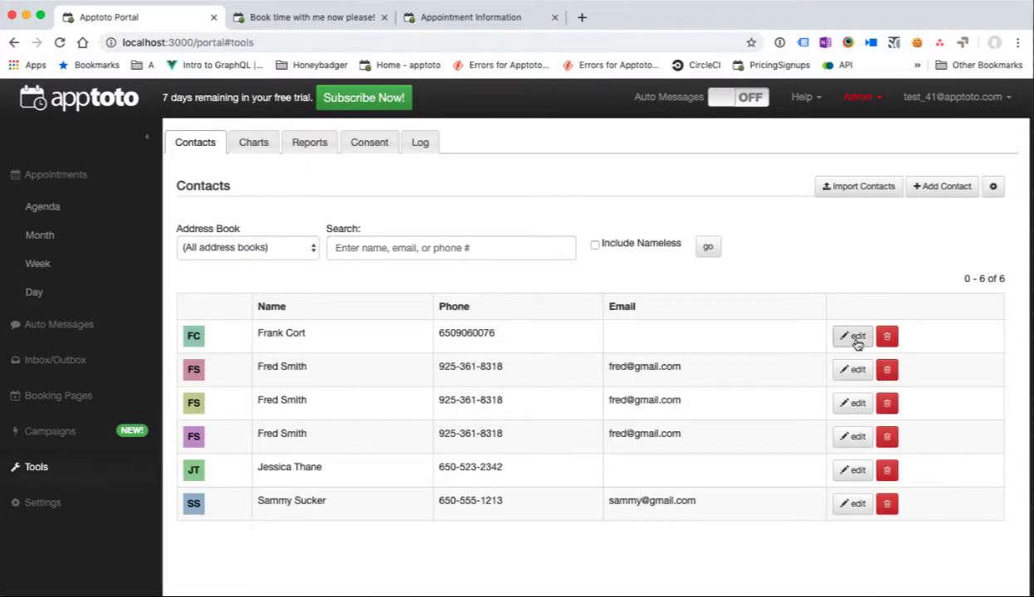
left_click(856, 337)
left_click_drag(417, 549, 282, 552)
key("Right")
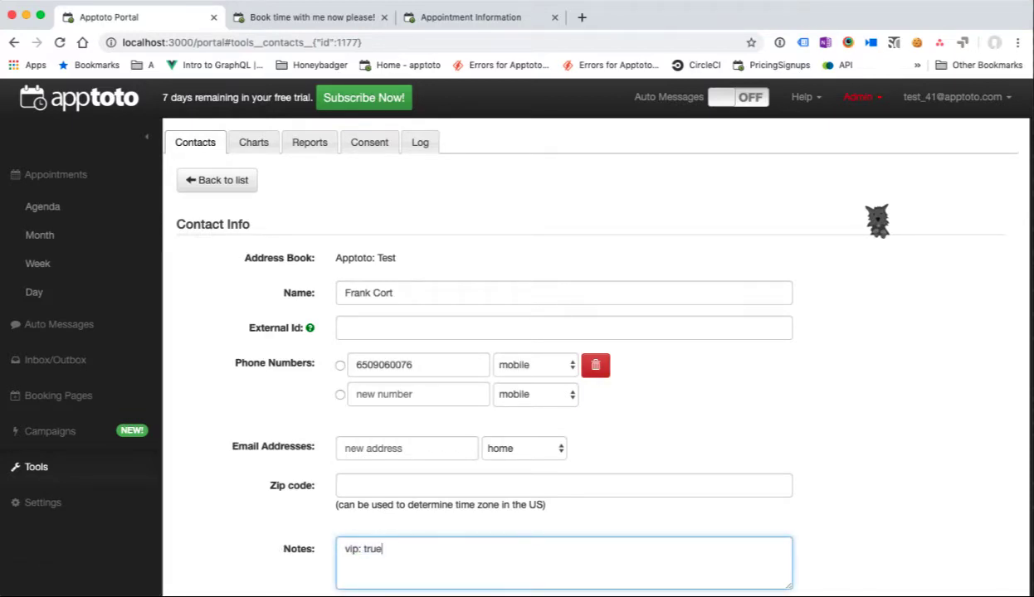
key("Return")
type("anniversary: November, ")
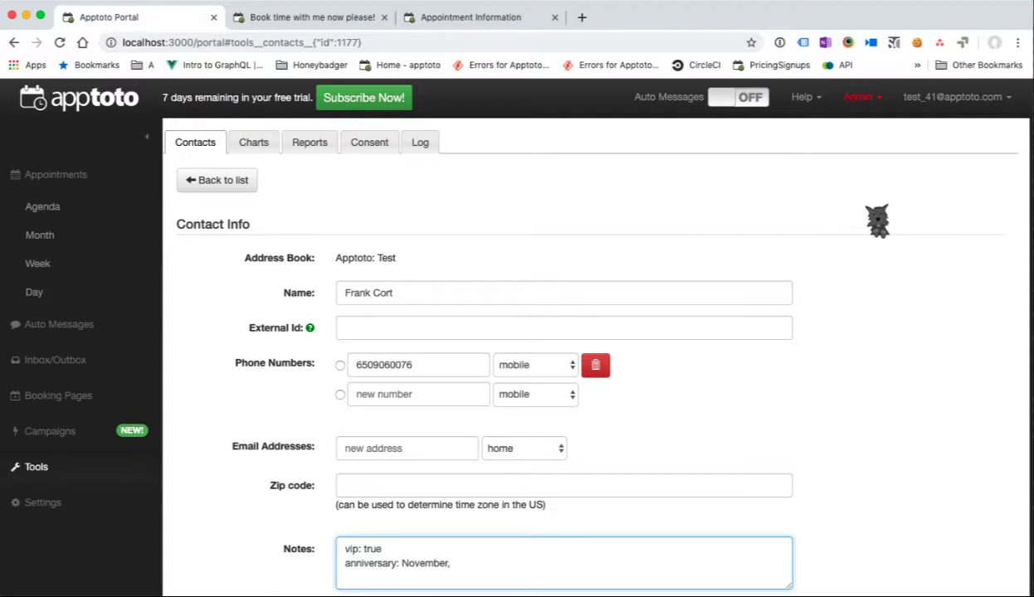
type("12th, 2017")
scroll(554, 569, "down", 5)
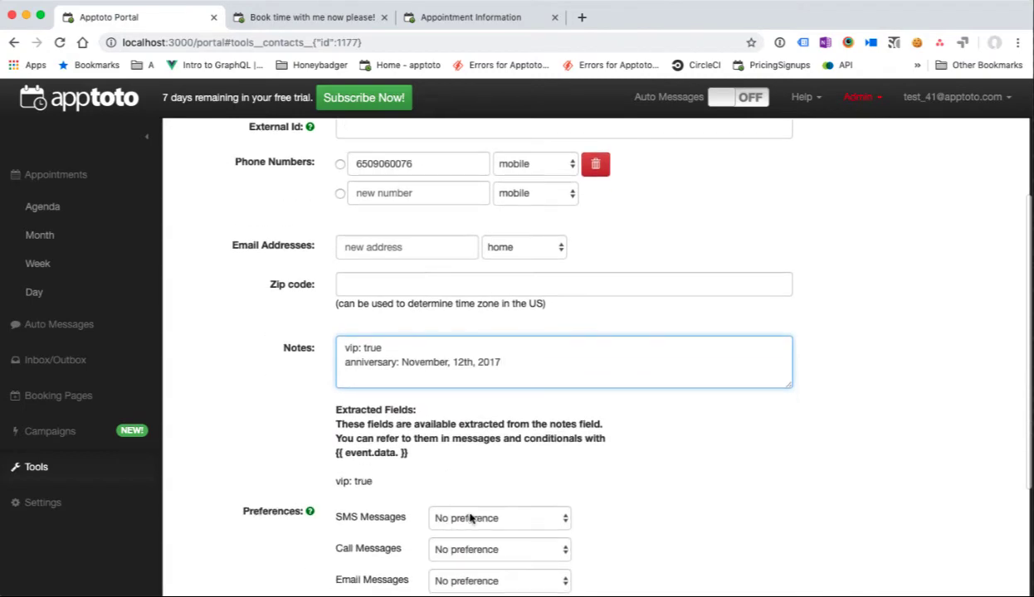
scroll(471, 532, "down", 5)
left_click(396, 561)
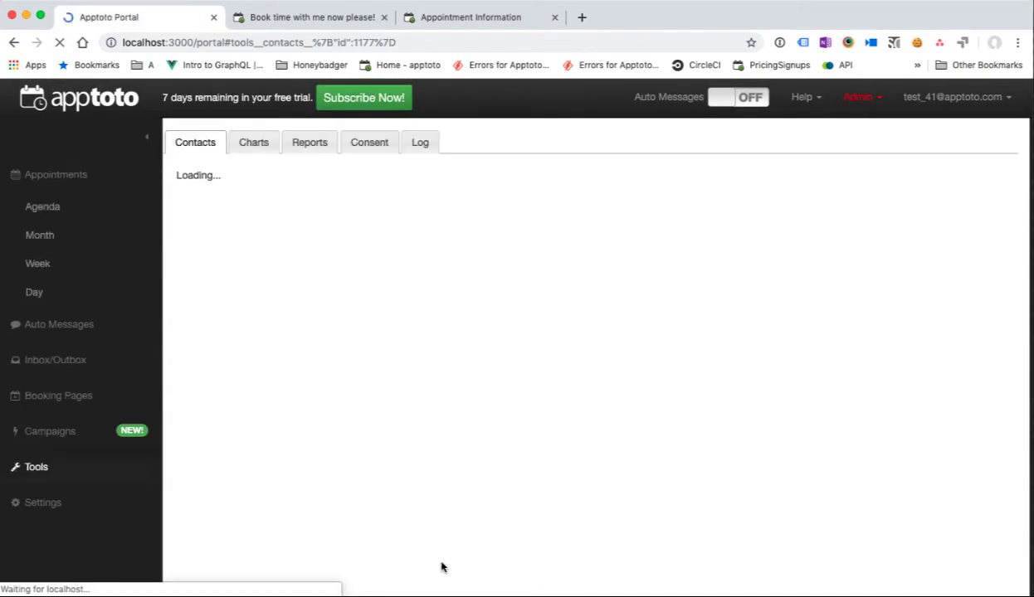
left_click(226, 186)
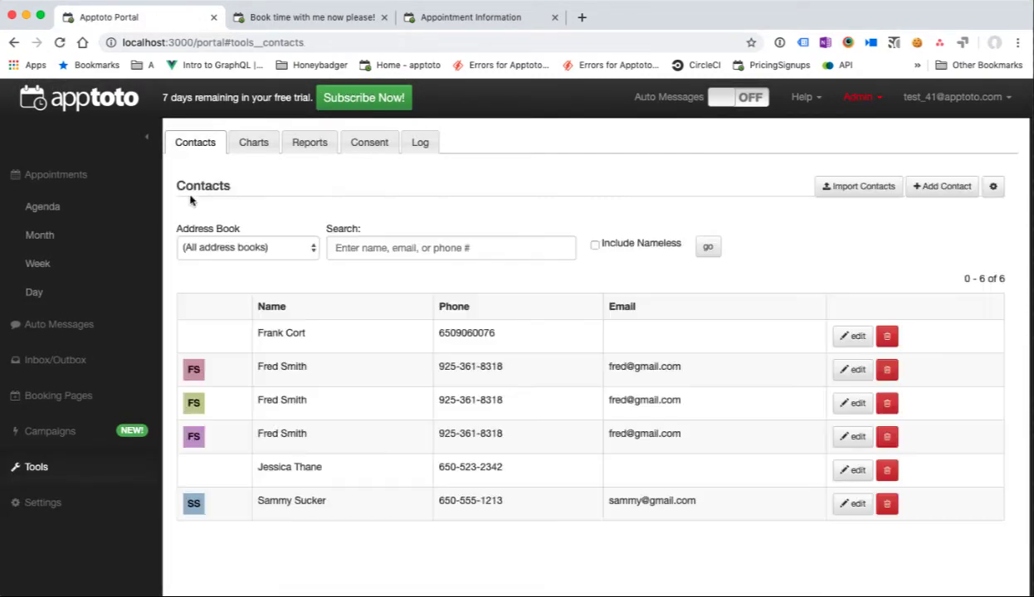
left_click(83, 440)
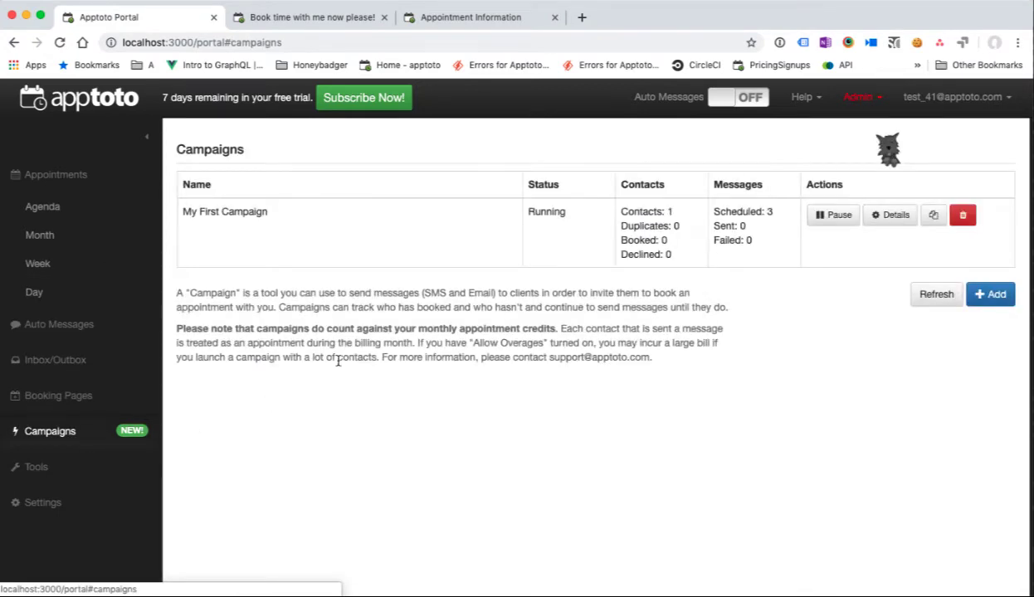
left_click(886, 216)
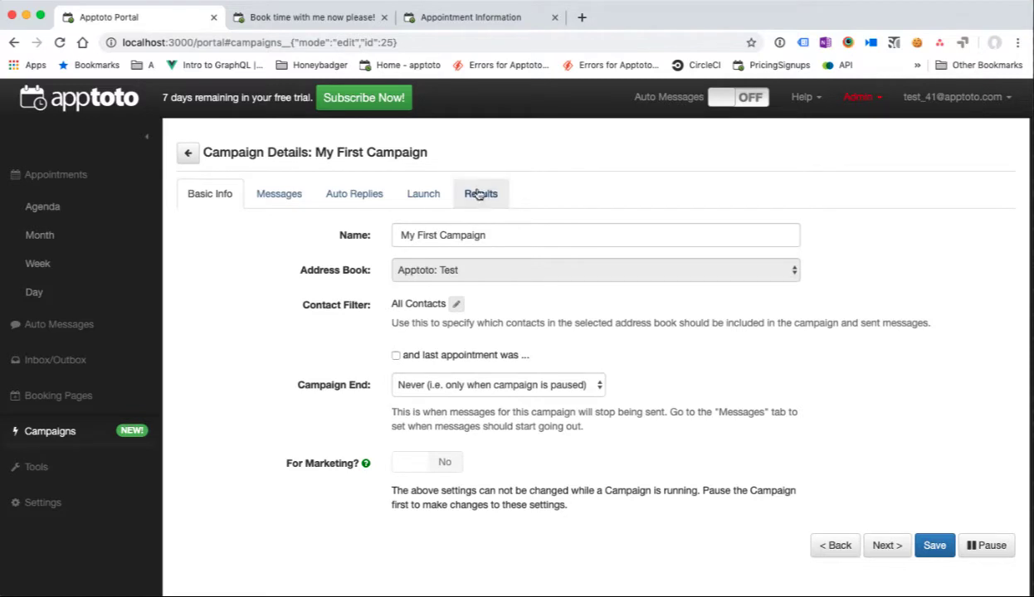
left_click(481, 194)
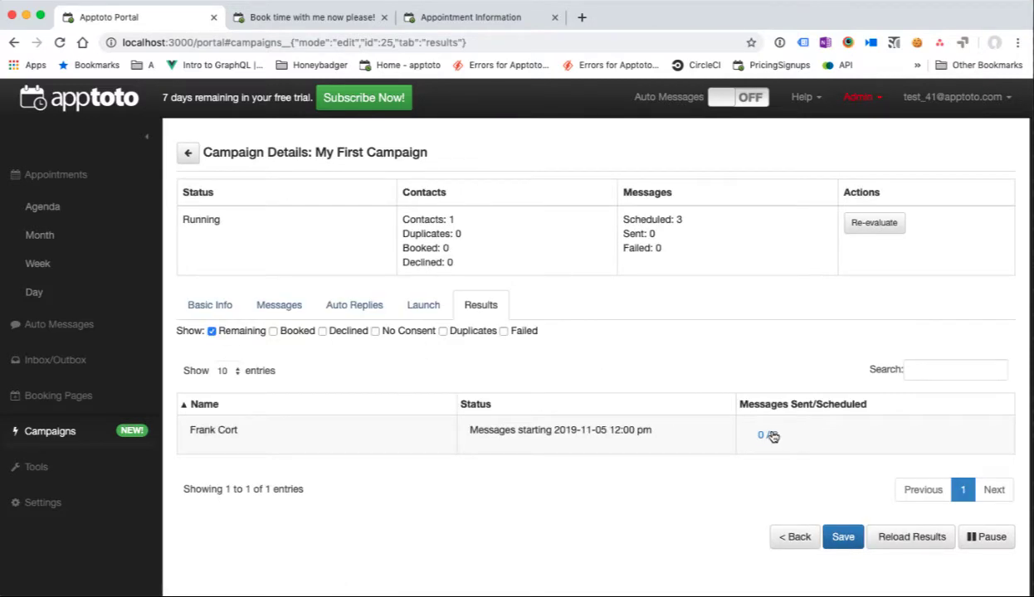
left_click_drag(645, 424, 484, 430)
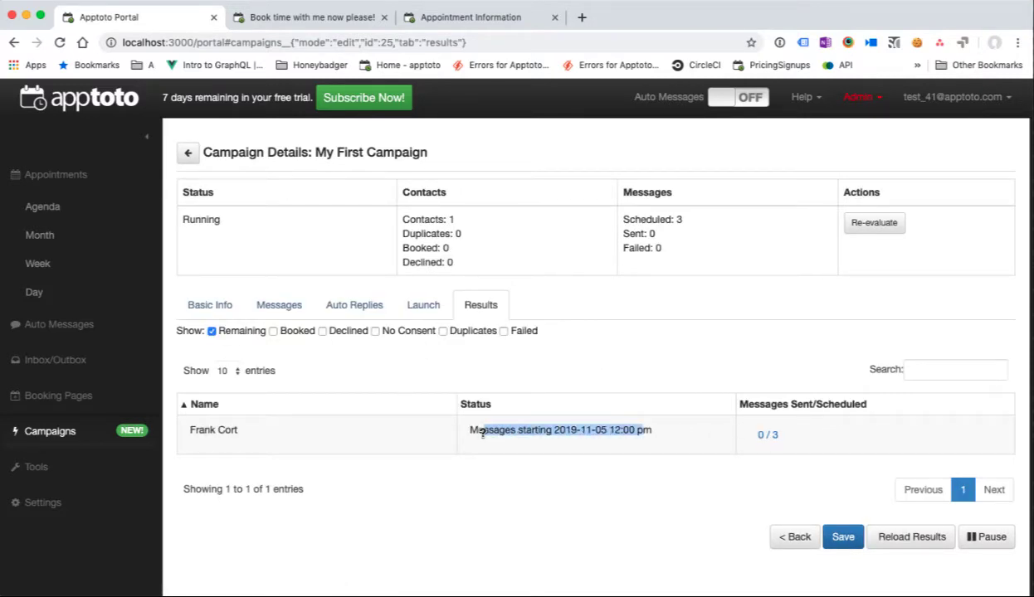
left_click(601, 444)
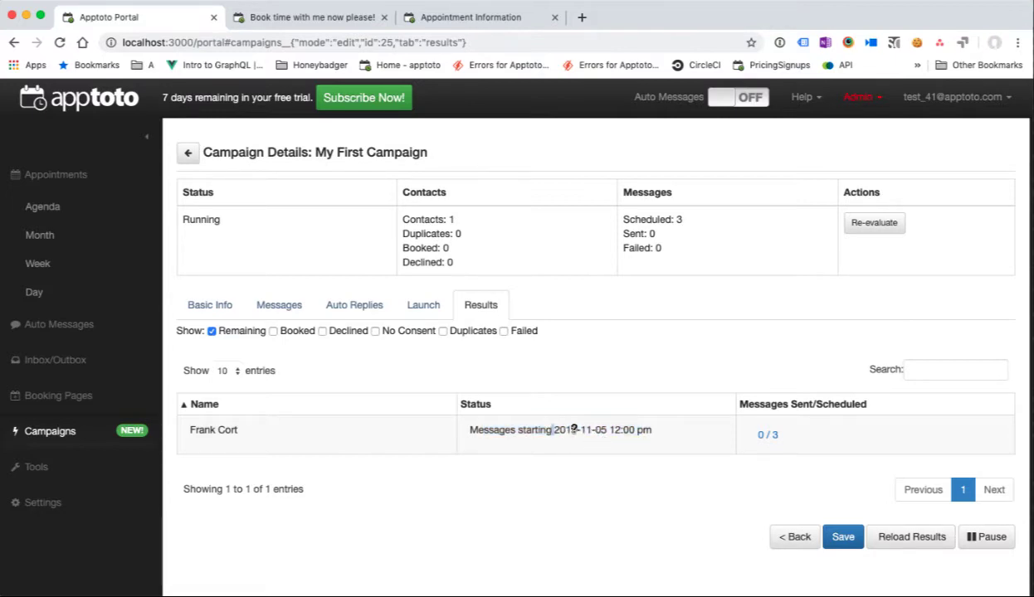
left_click_drag(553, 430, 608, 430)
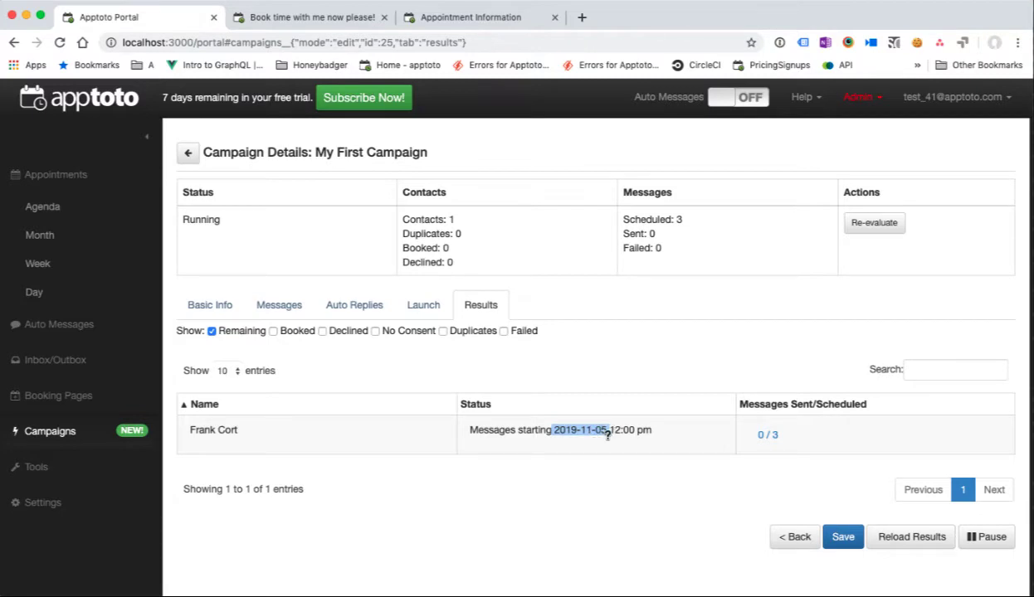
left_click(612, 434)
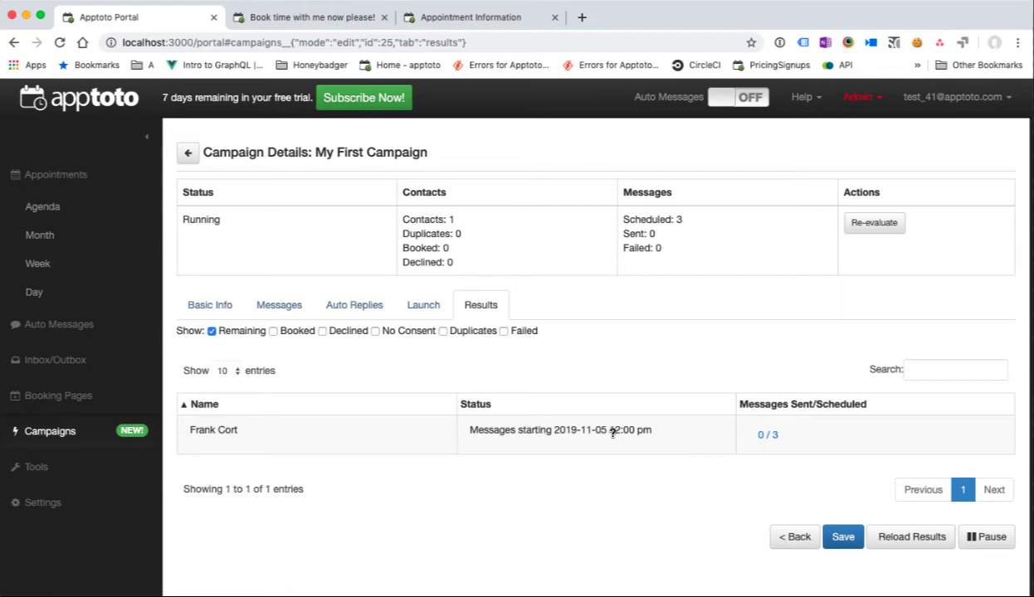
left_click(220, 306)
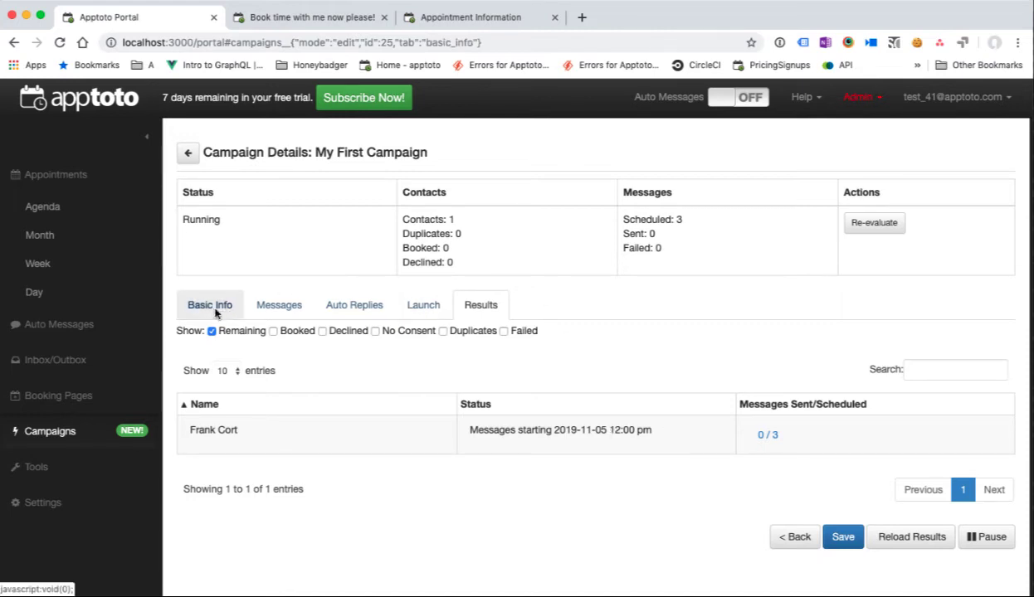